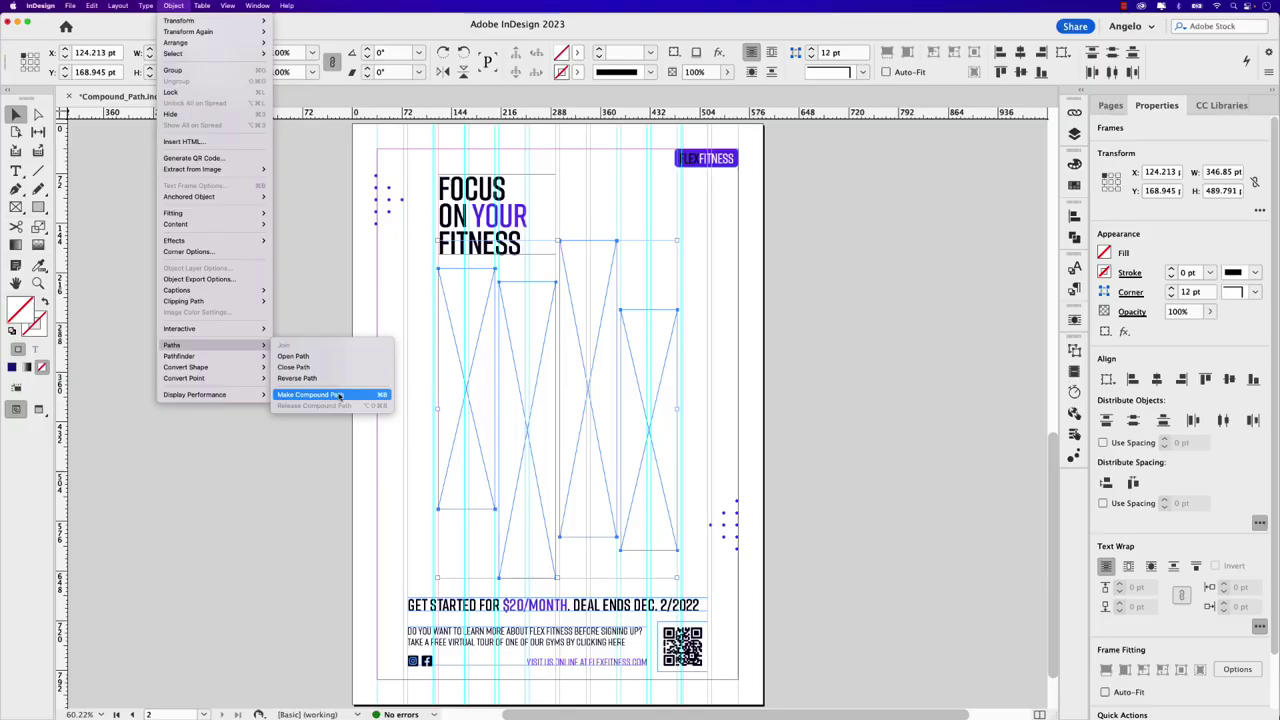
Operate the compound-path, inner-shadow and purple-tint controls on the strip frames
click(339, 396)
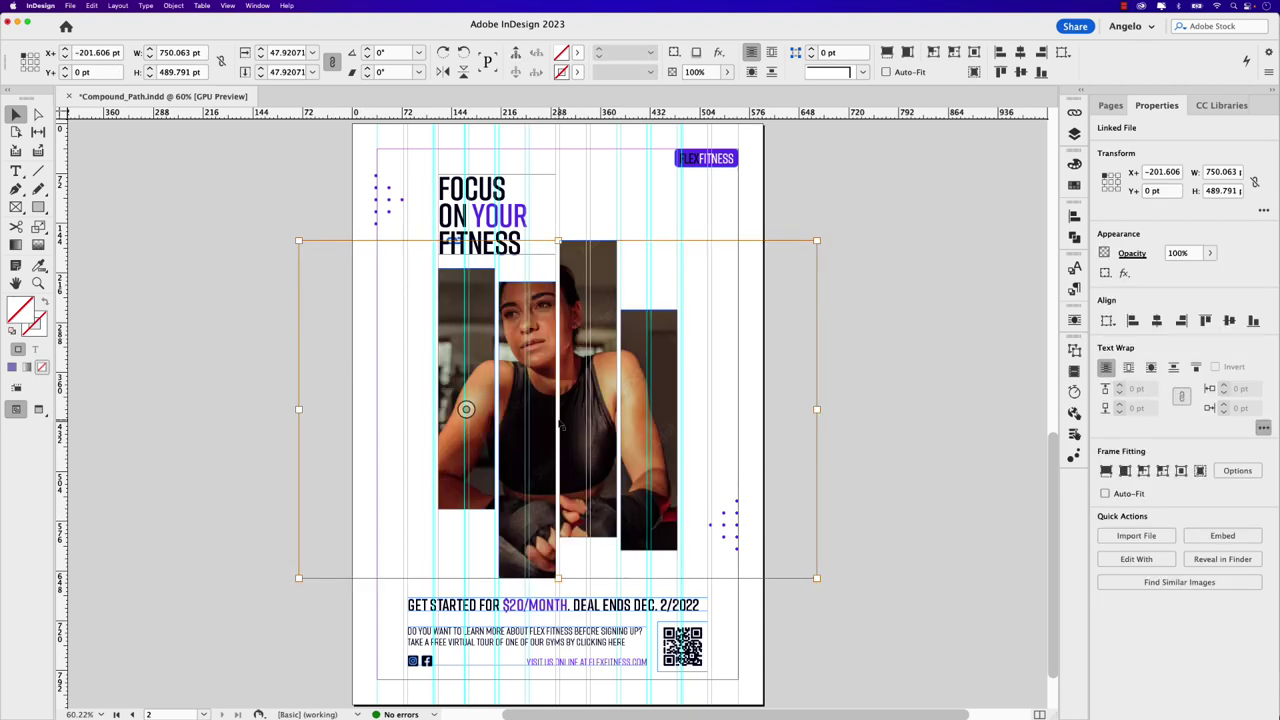
click(1124, 322)
click(1170, 364)
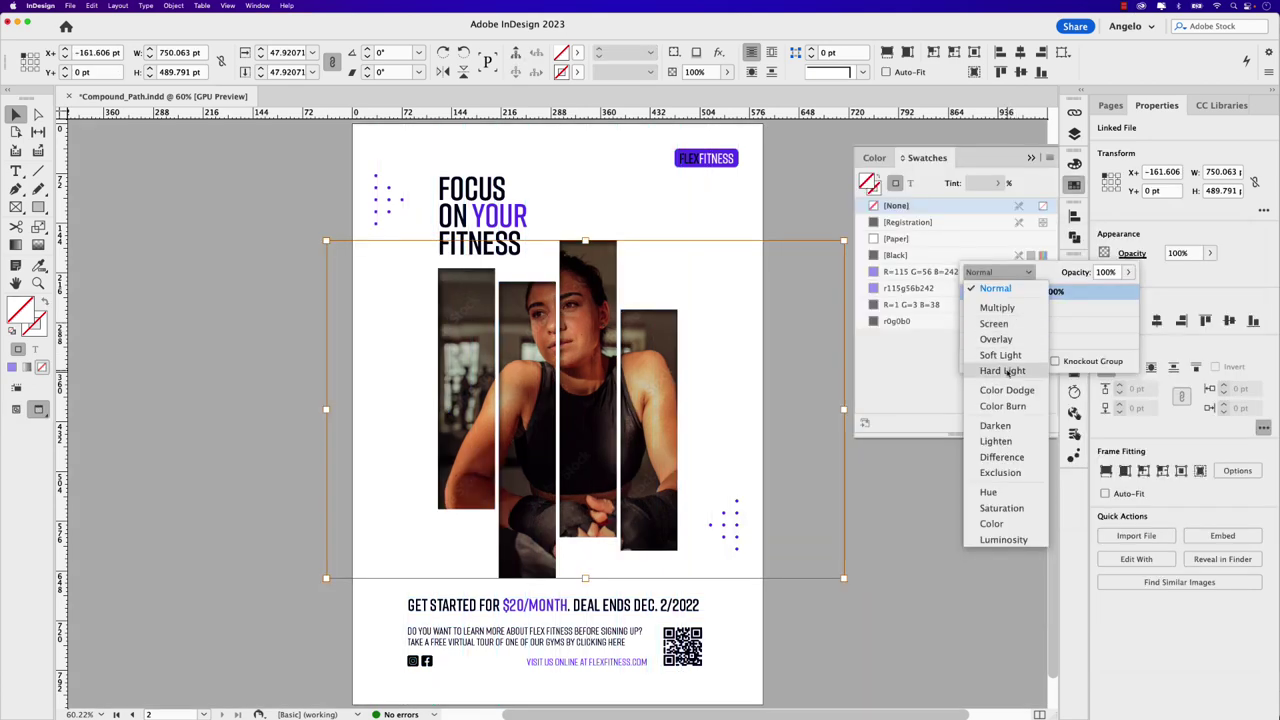
click(1002, 371)
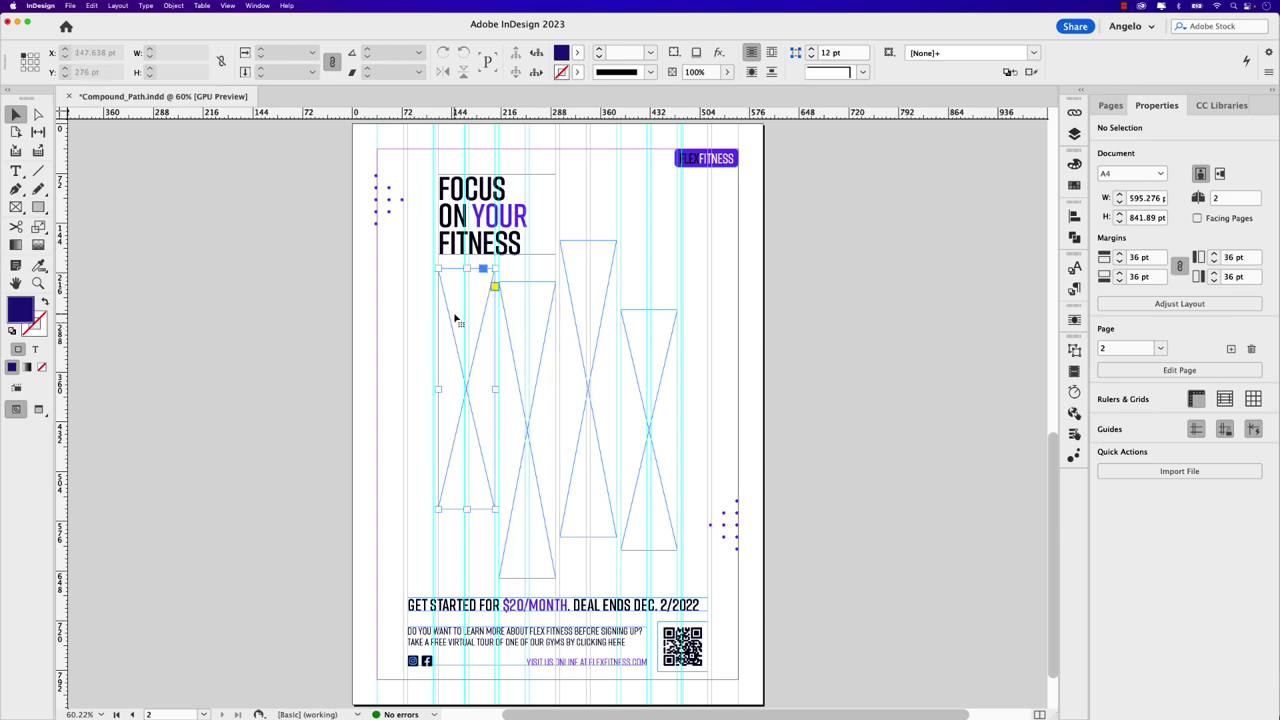
Select the second, third and fourth hourglass frames, then clear the selection
click(500, 325)
click(595, 330)
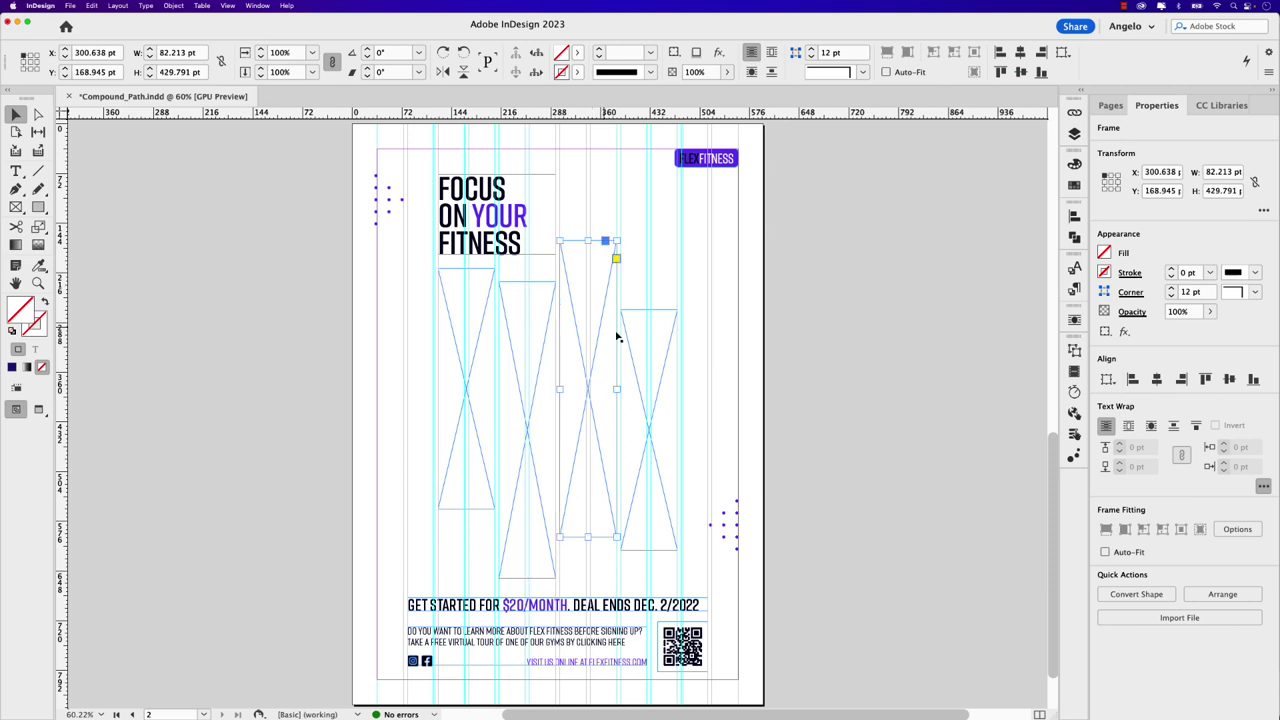
click(632, 340)
key(super+shift+a)
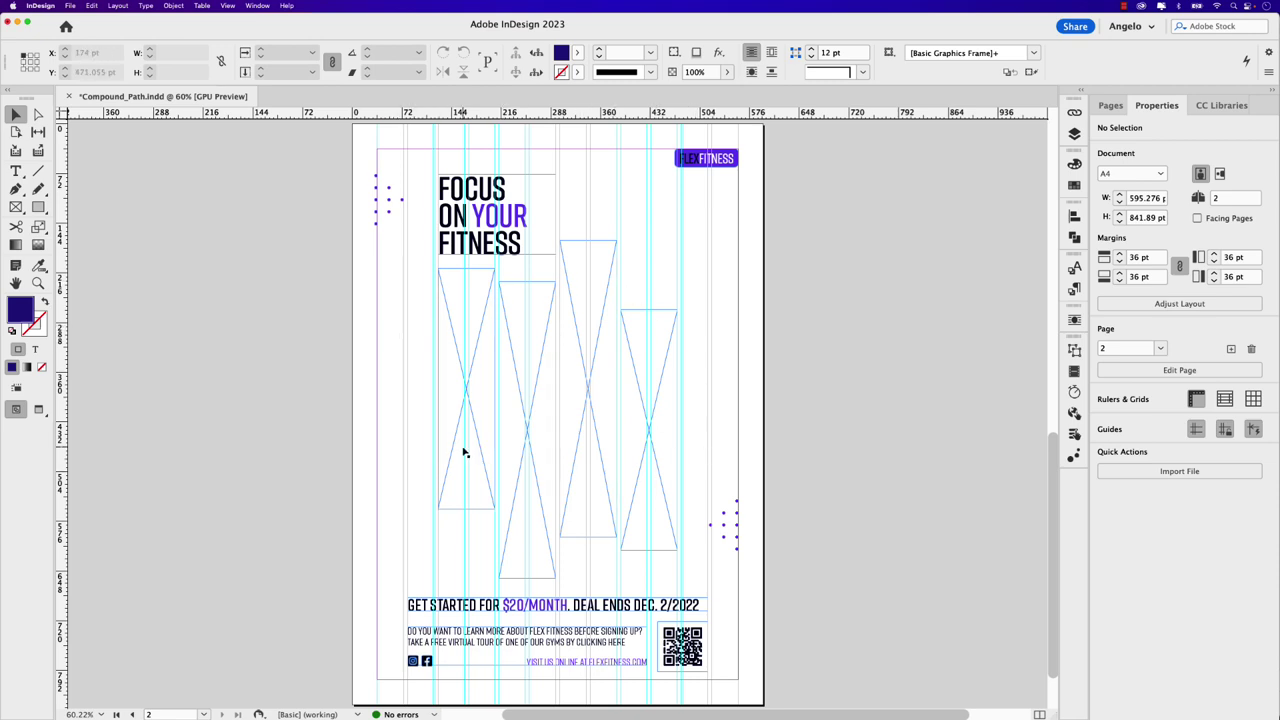
Select the leftmost hourglass frame and place Fitness_Main.jpeg into it with File > Place
click(467, 333)
click(69, 5)
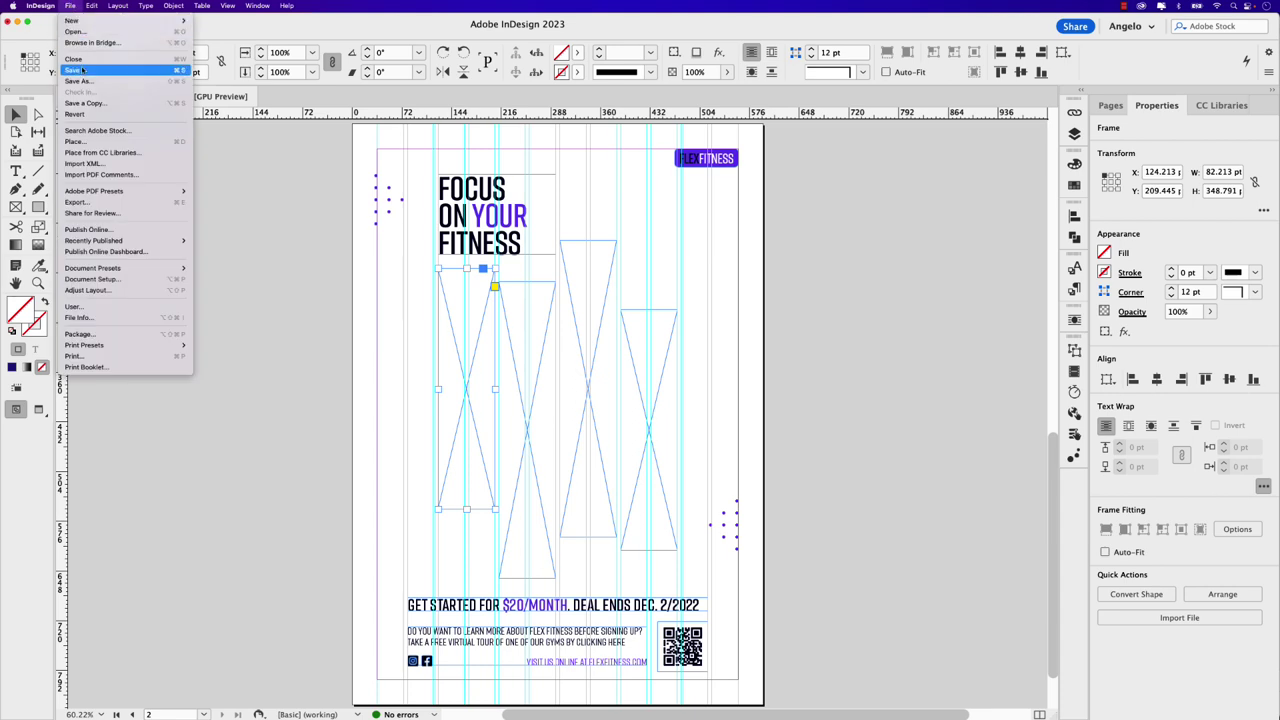
click(83, 142)
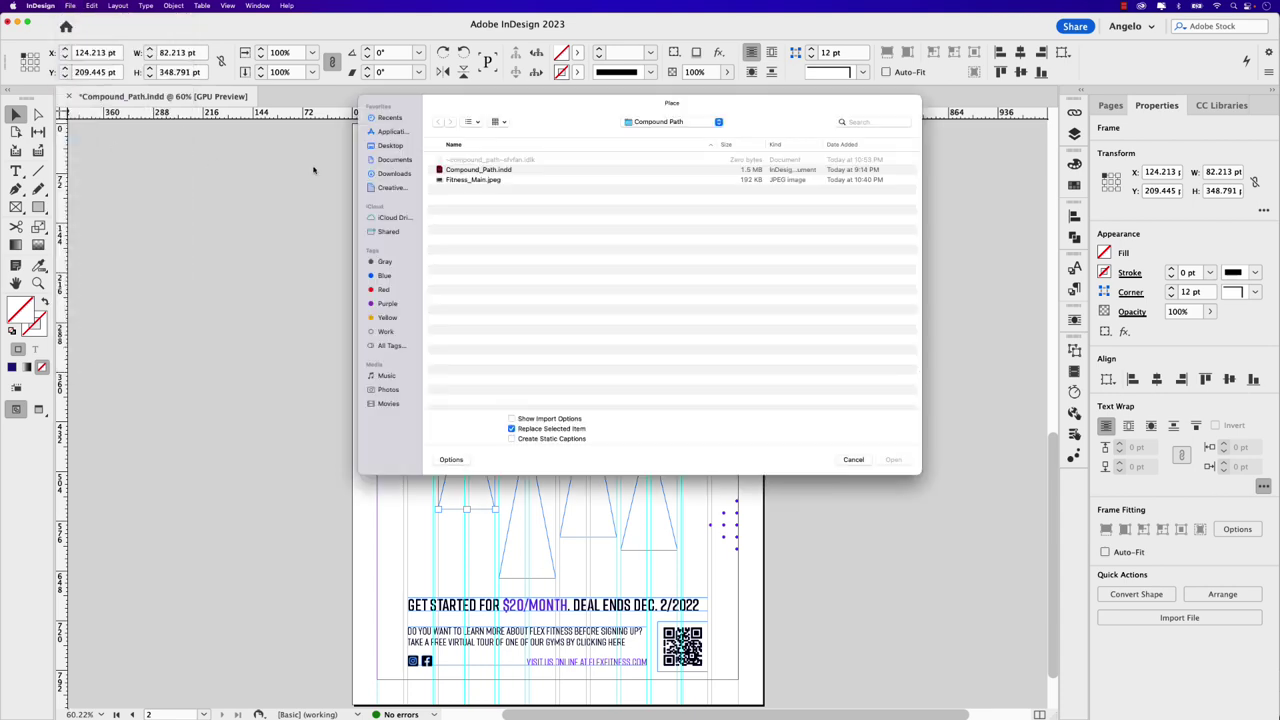
click(456, 180)
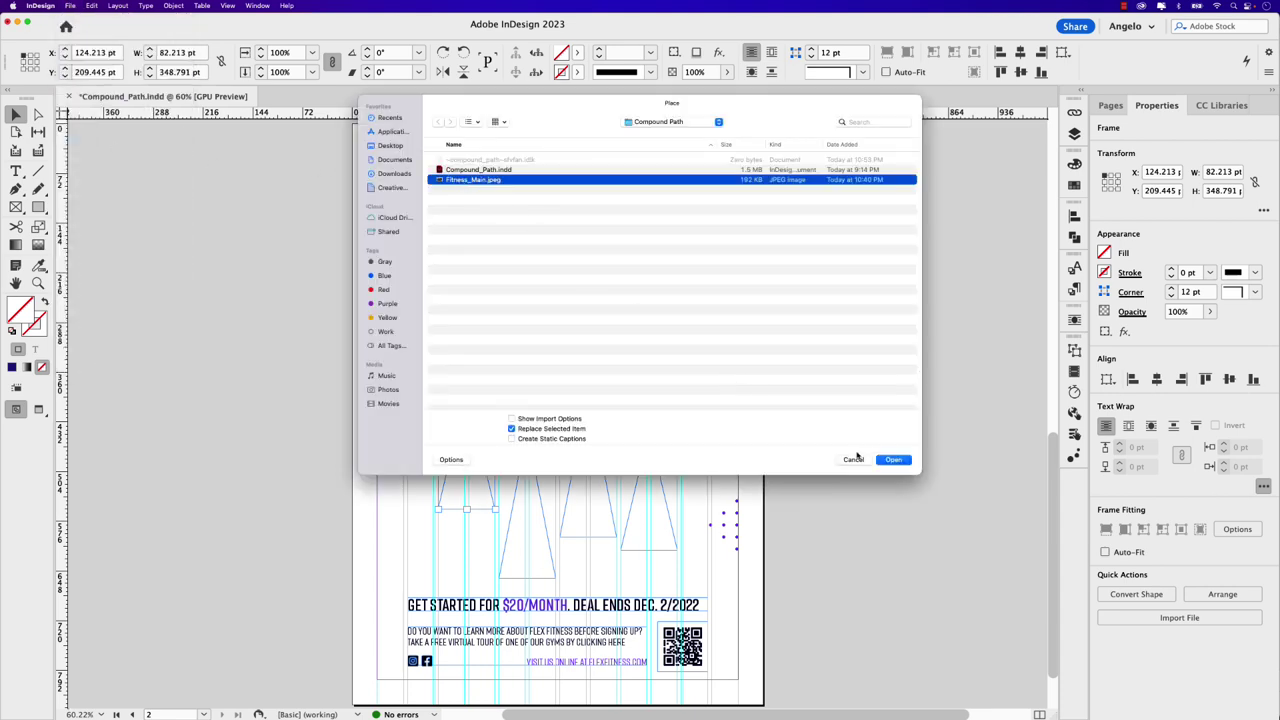
click(892, 460)
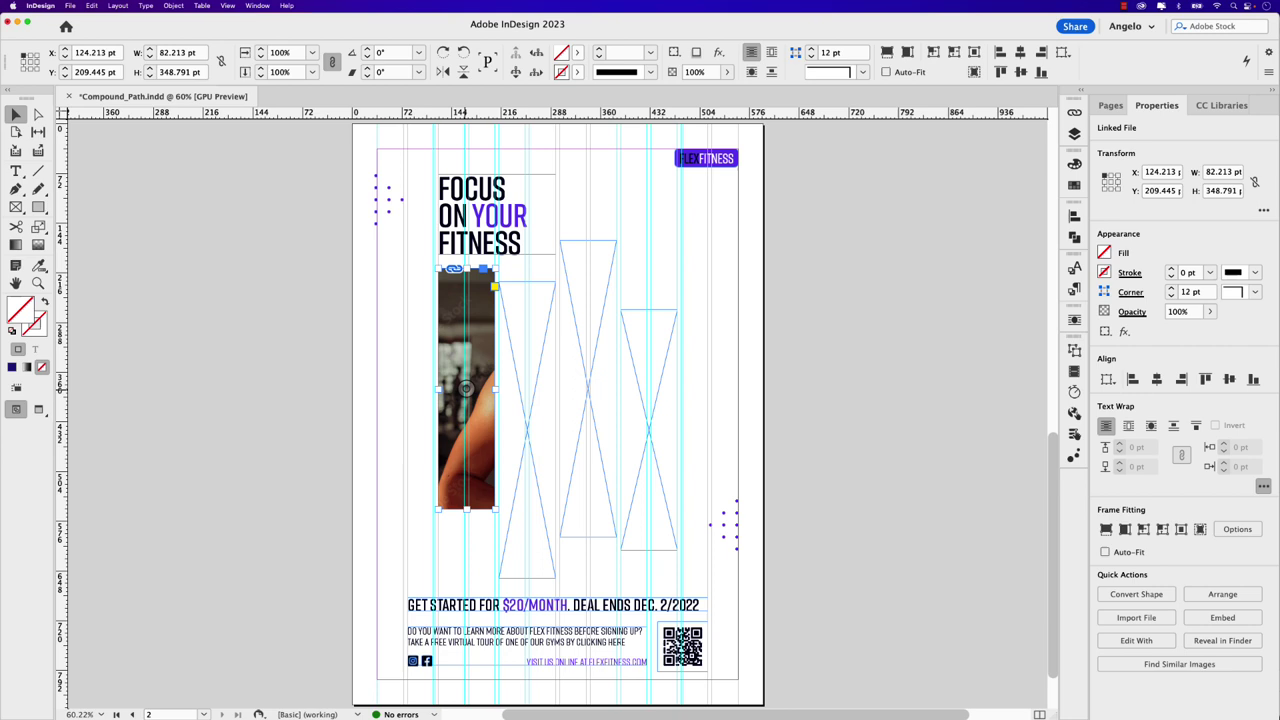
Copy the photo from the first hourglass frame
click(466, 388)
right_click(466, 390)
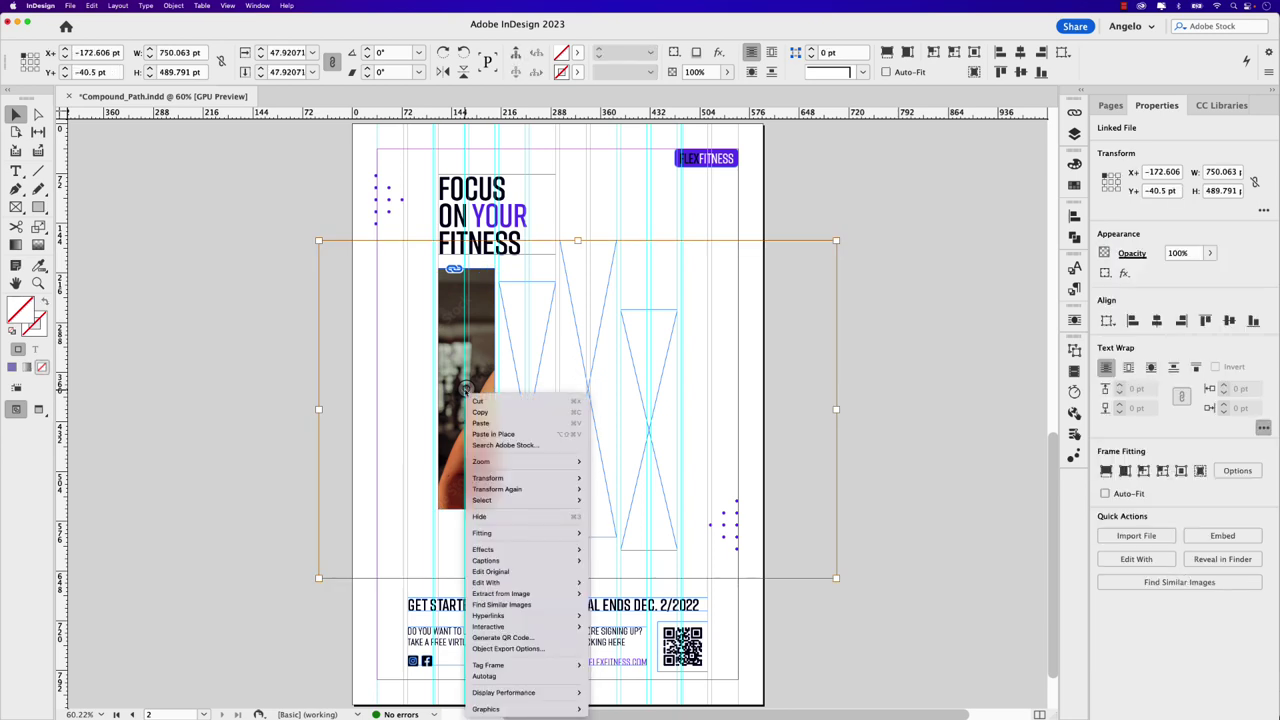
click(294, 377)
click(300, 378)
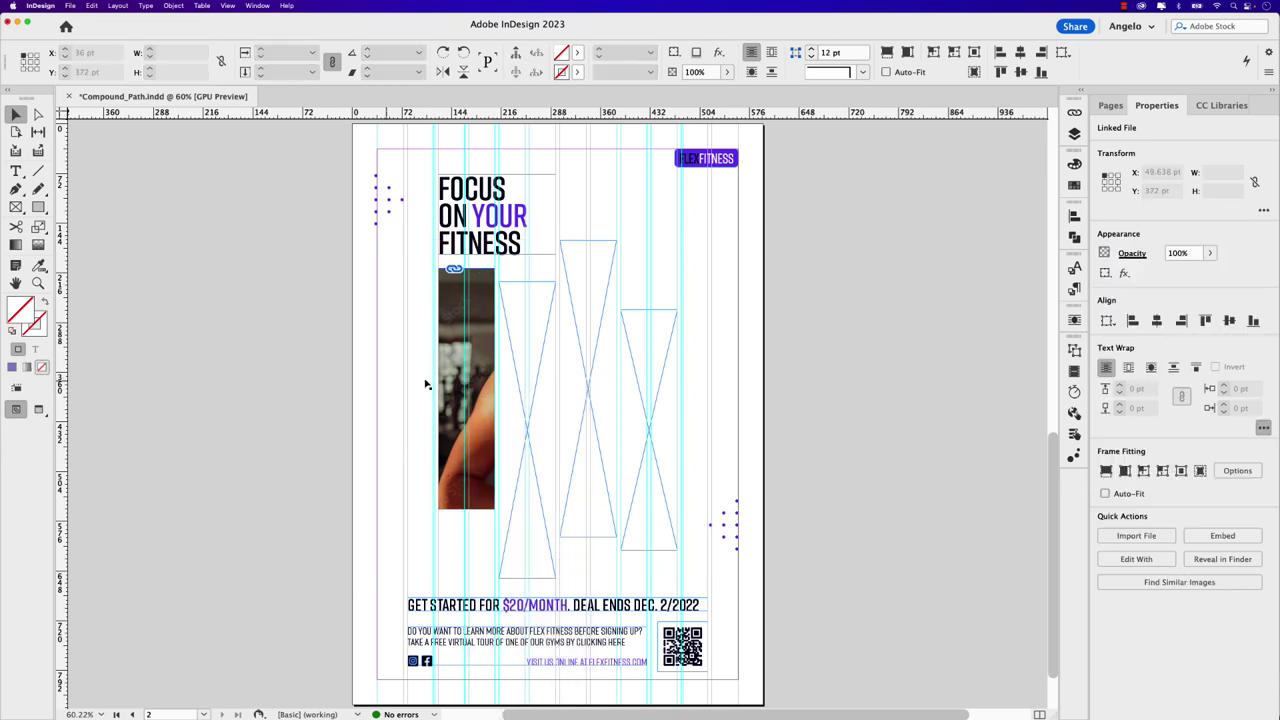
Paste the copied photo into the second, third and fourth hourglass frames
right_click(538, 373)
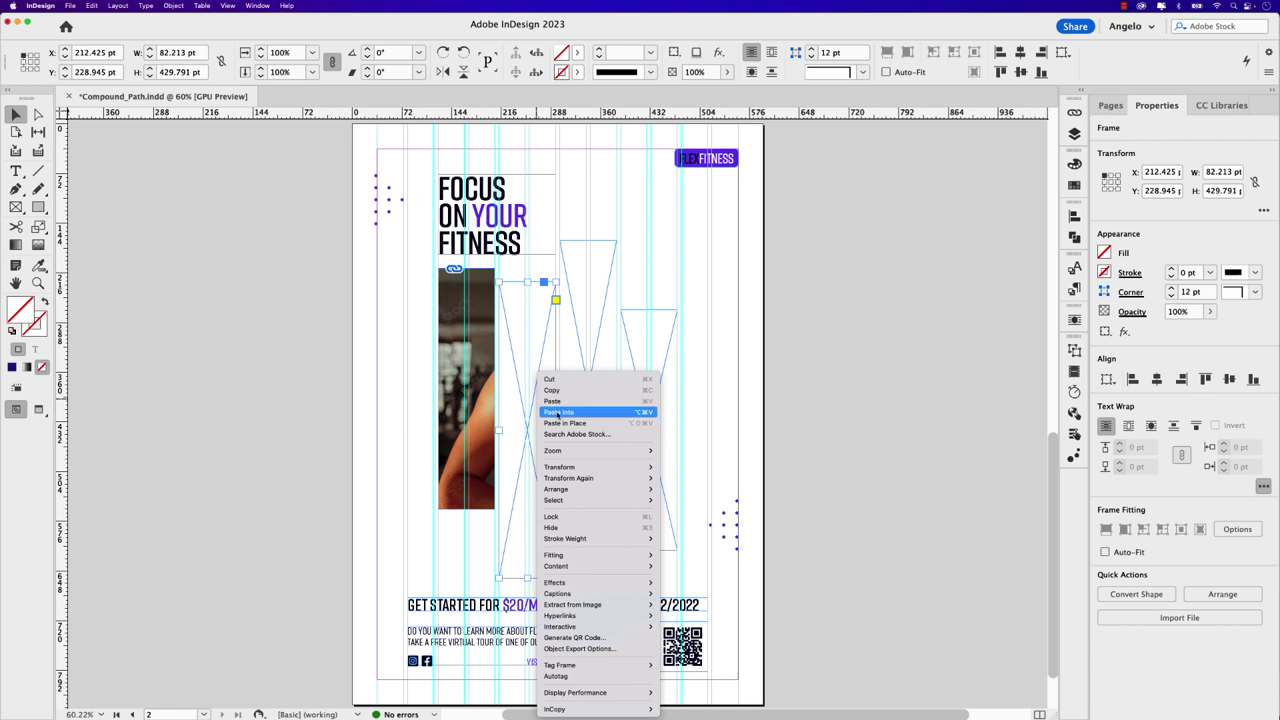
click(558, 413)
click(575, 384)
right_click(577, 380)
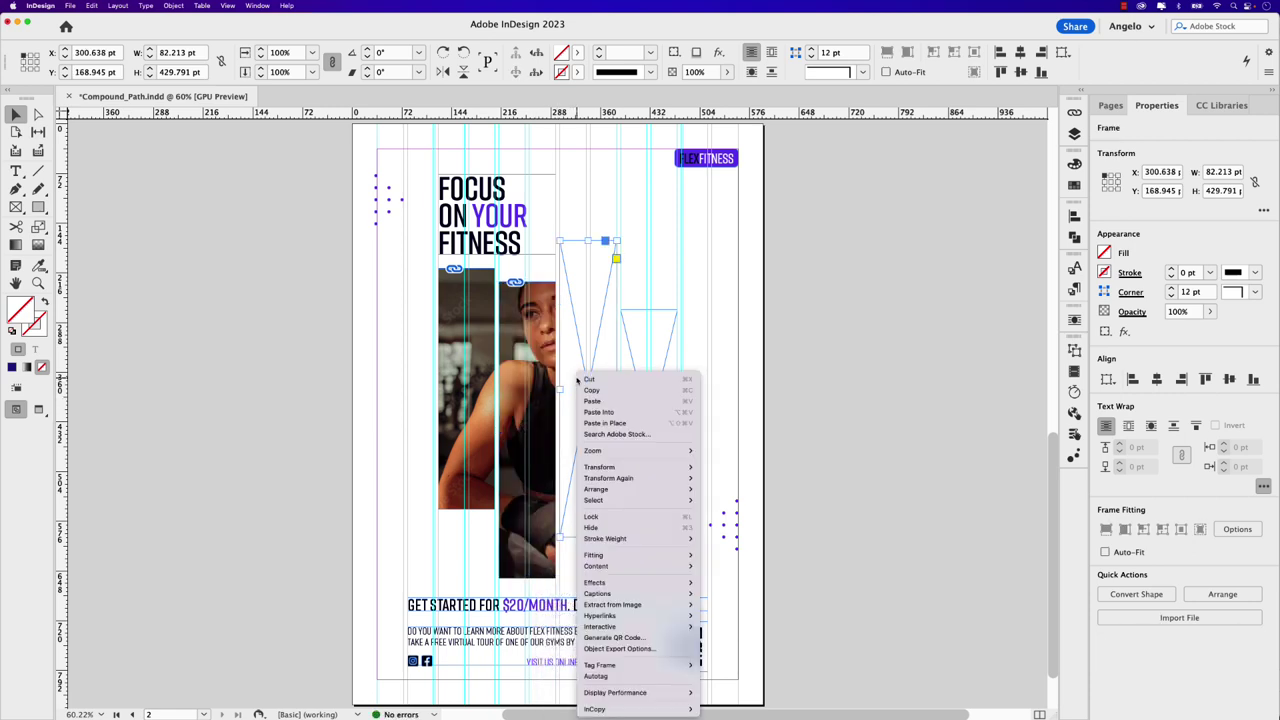
click(602, 413)
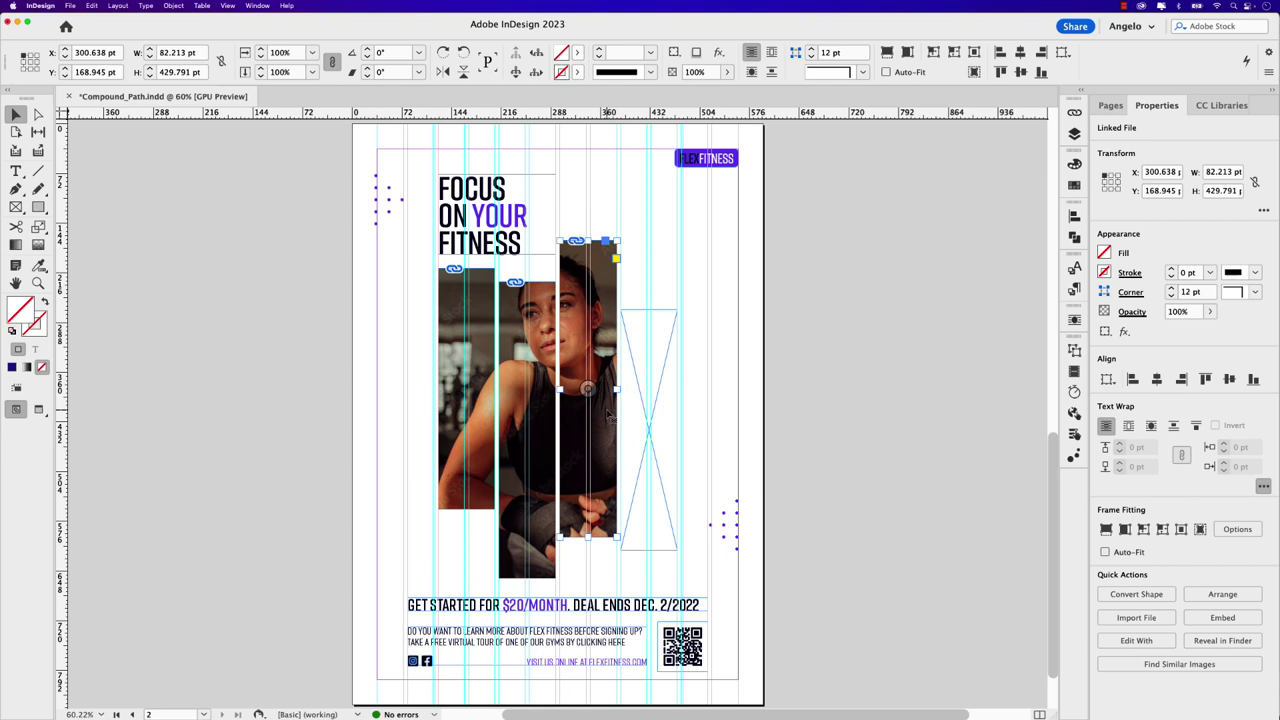
click(638, 396)
right_click(640, 372)
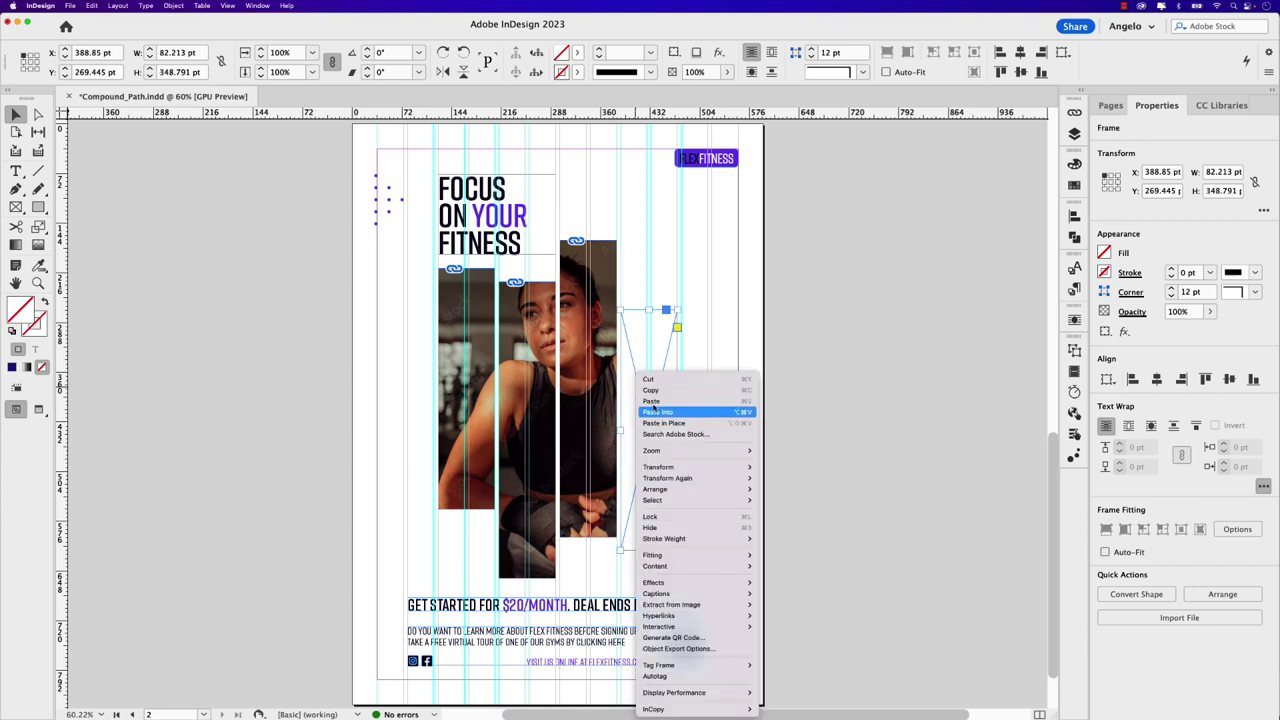
click(654, 411)
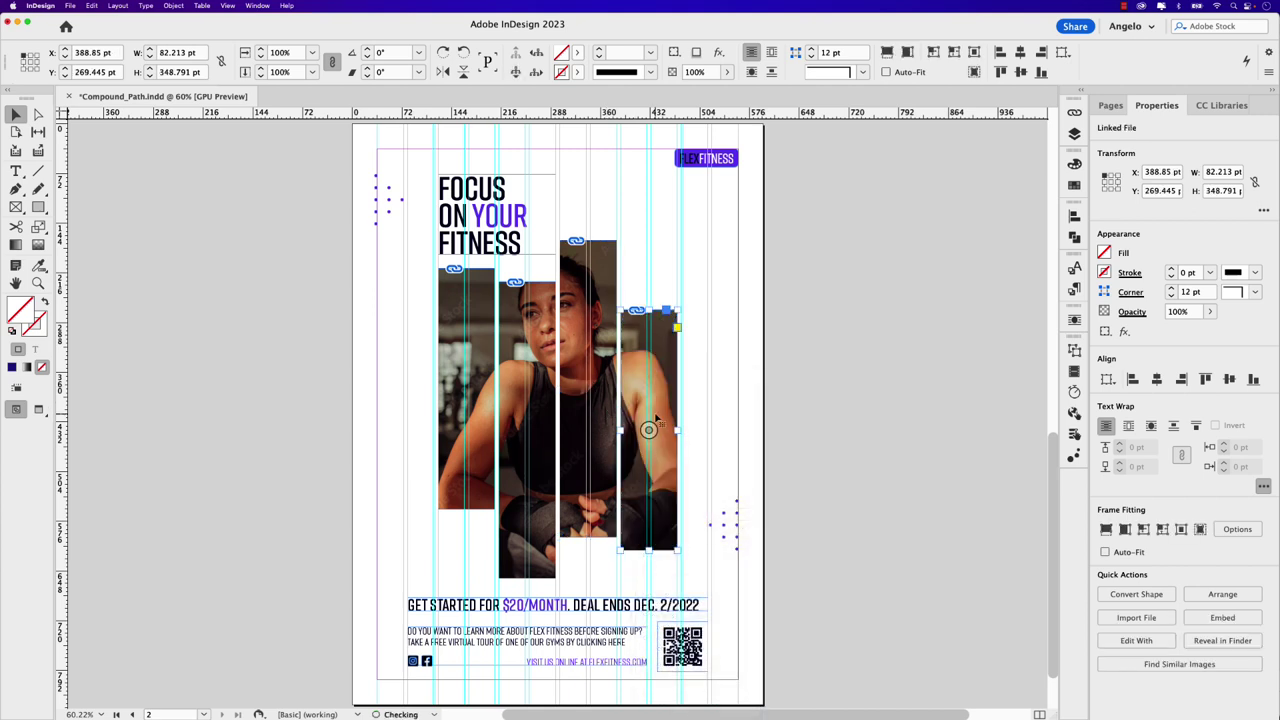
click(403, 358)
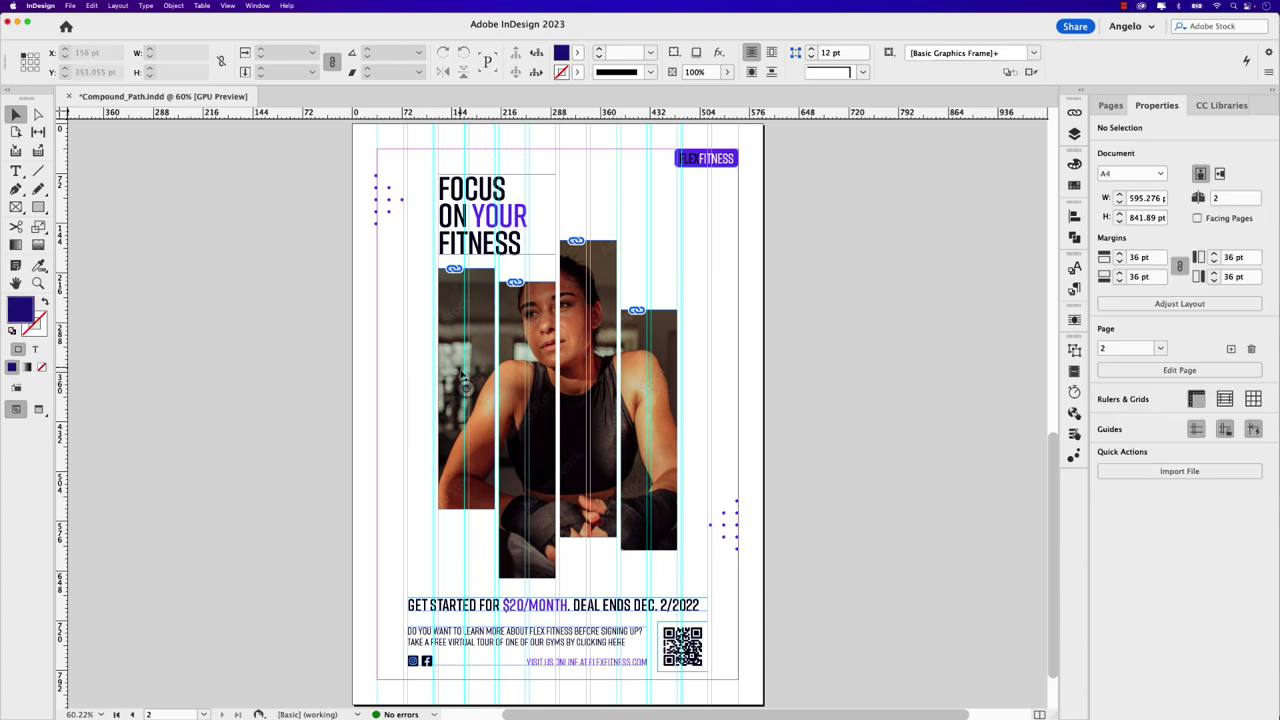
Scale the first strip's photo up, undo back to empty frames, and discard the loaded image
click(465, 385)
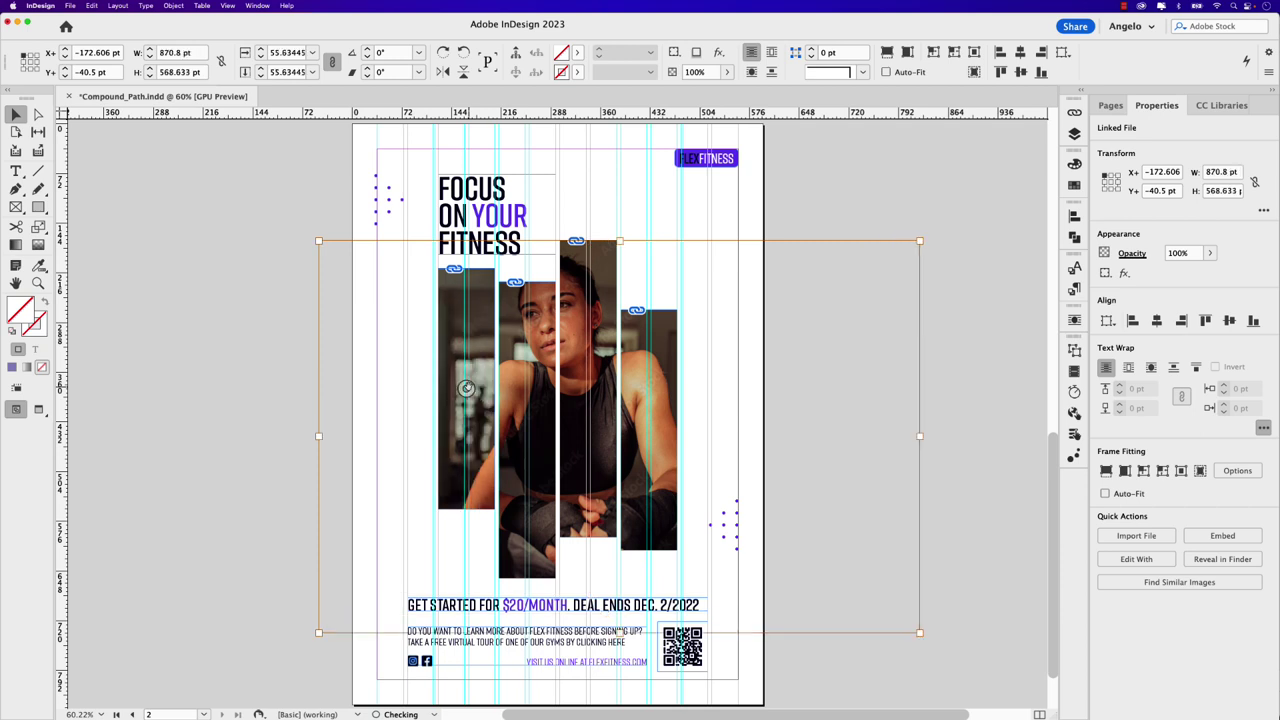
key(super+period)
key(super+period)
key(super+period)
key(super+period)
key(super+period)
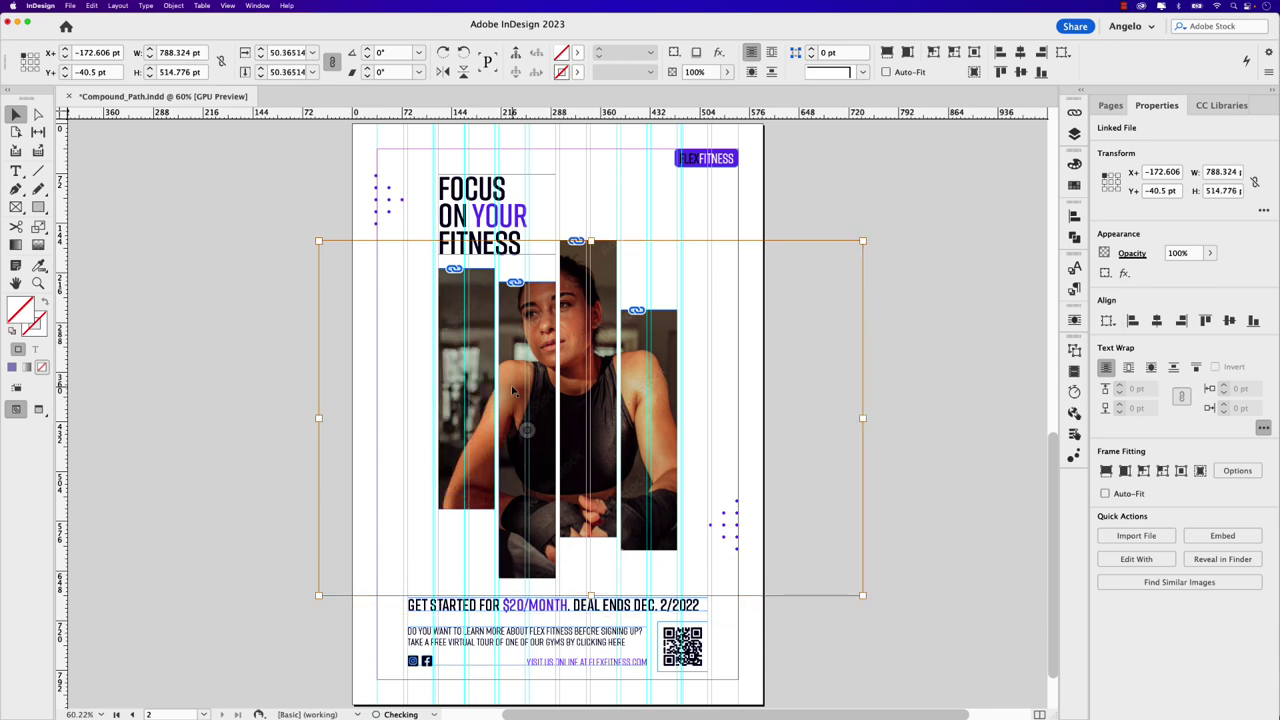
key(super+x)
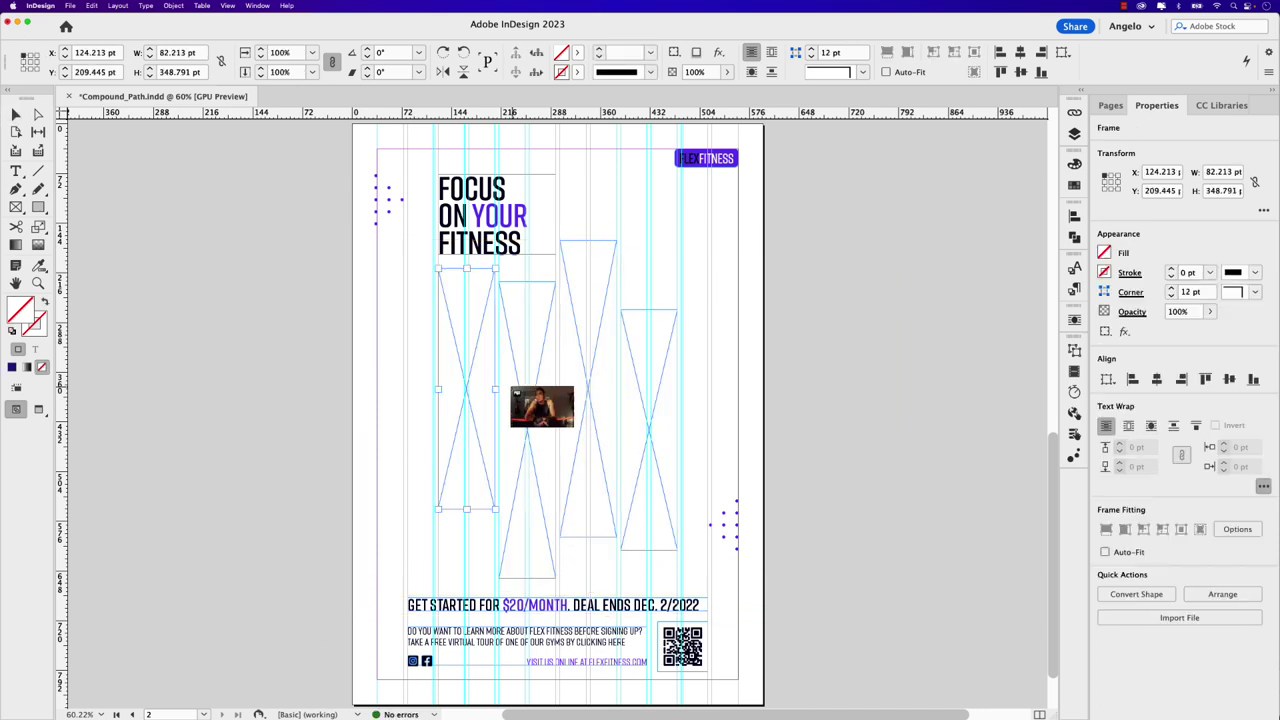
key(Escape)
click(403, 342)
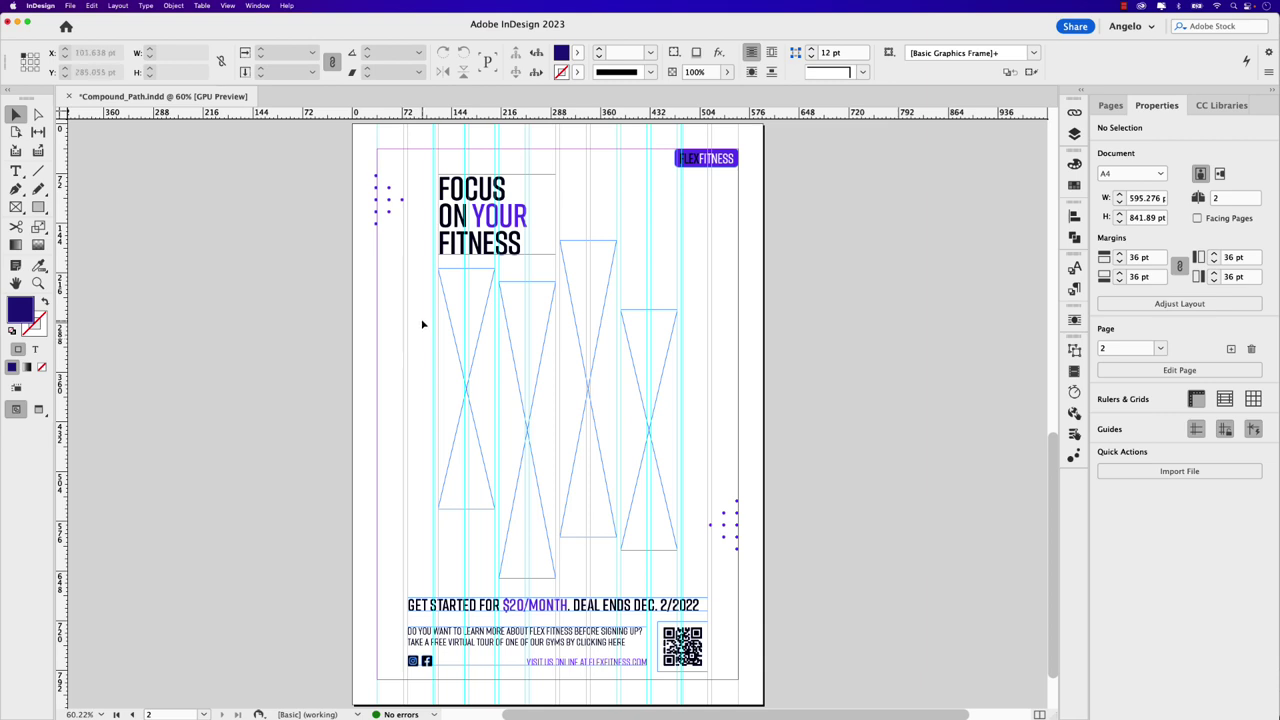
Marquee-select all four hourglass frames and merge them with Object > Paths > Make Compound Path
drag(422, 323, 686, 438)
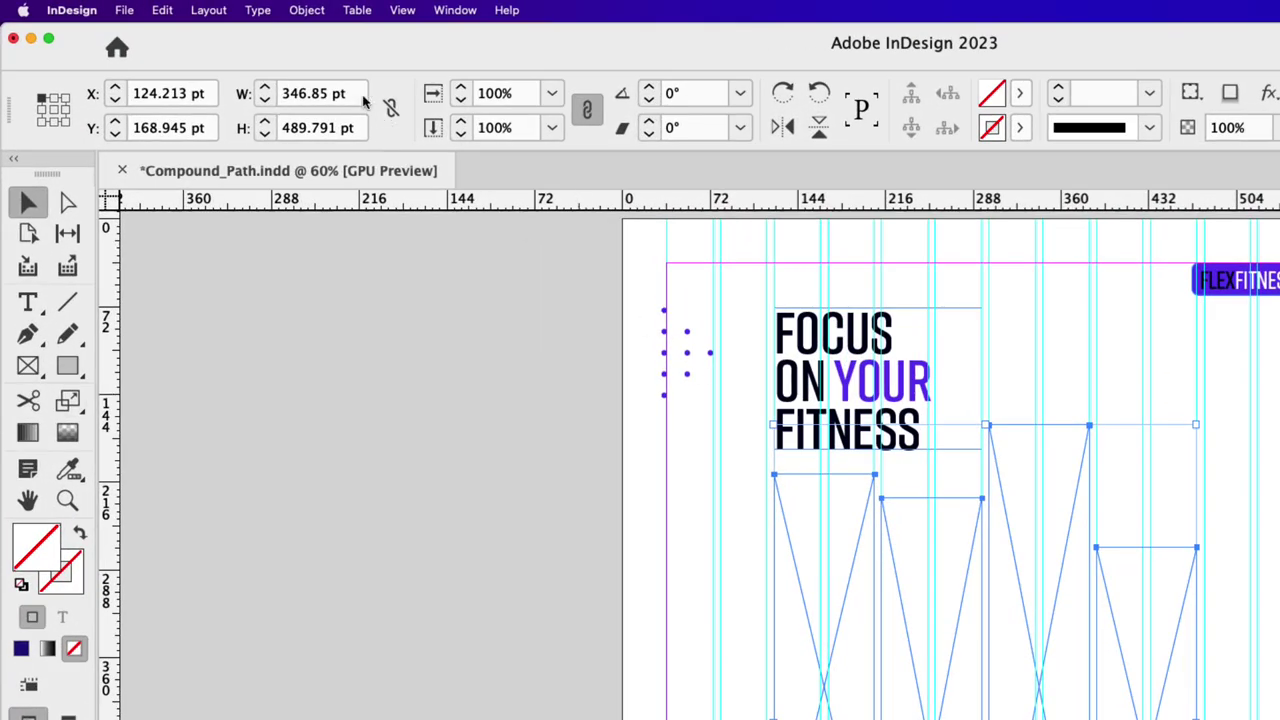
click(175, 6)
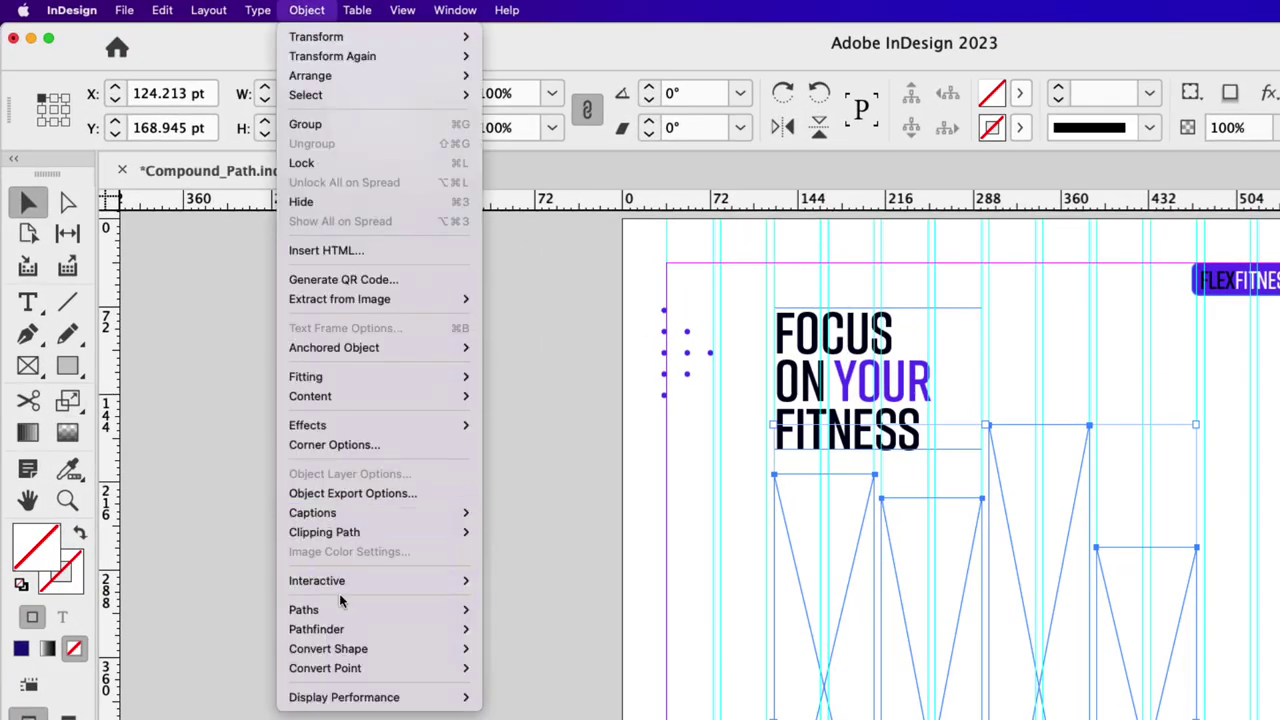
mouse_move(339, 607)
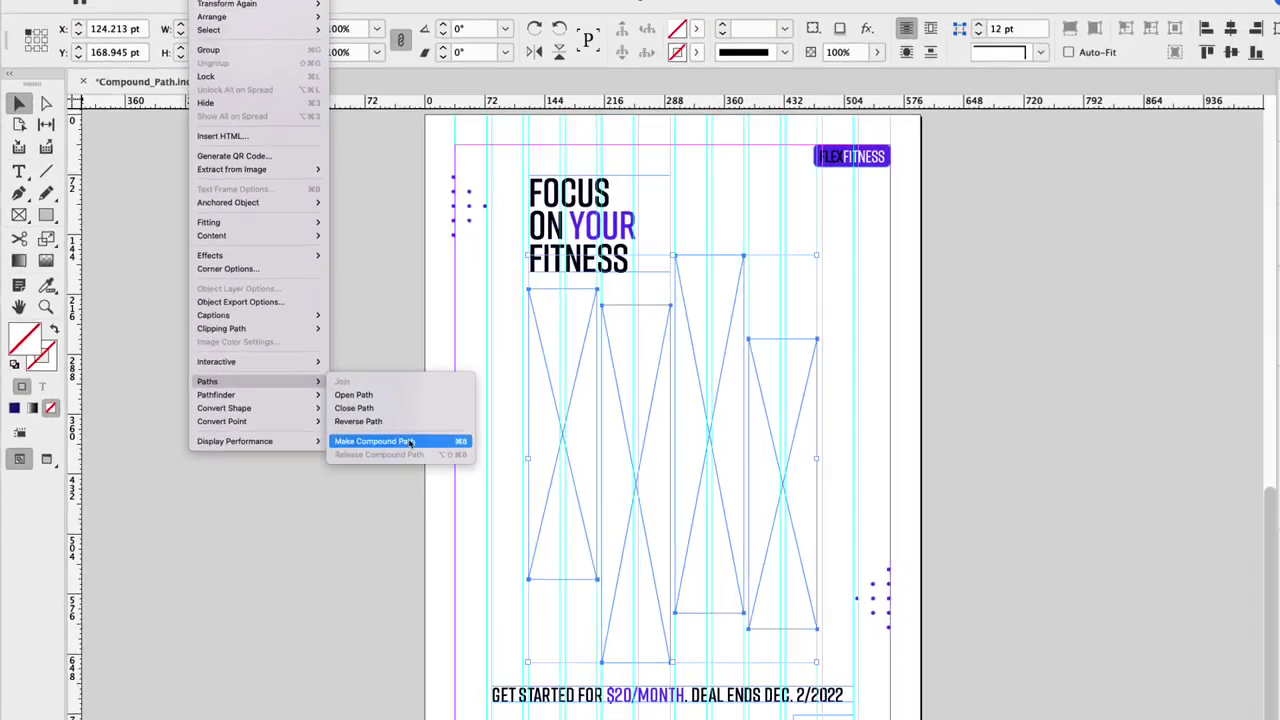
click(548, 609)
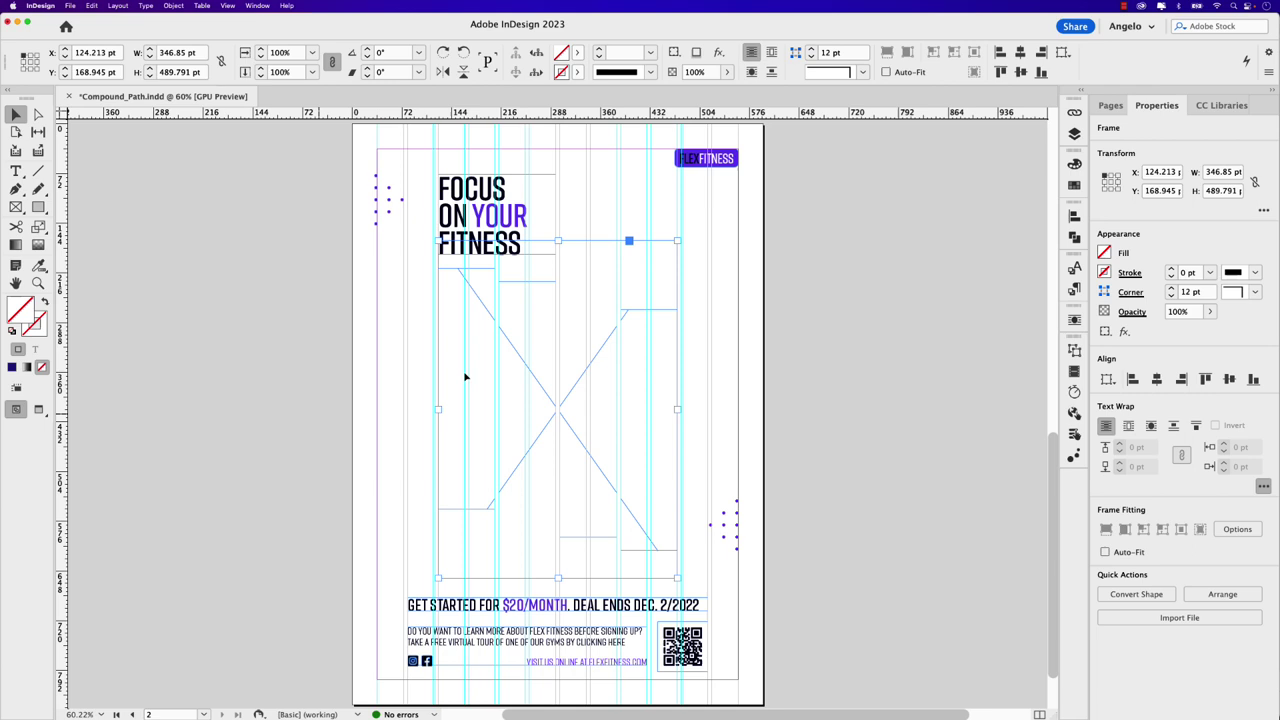
Place Fitness_Main.jpeg into the selected four-strip compound frame
click(70, 6)
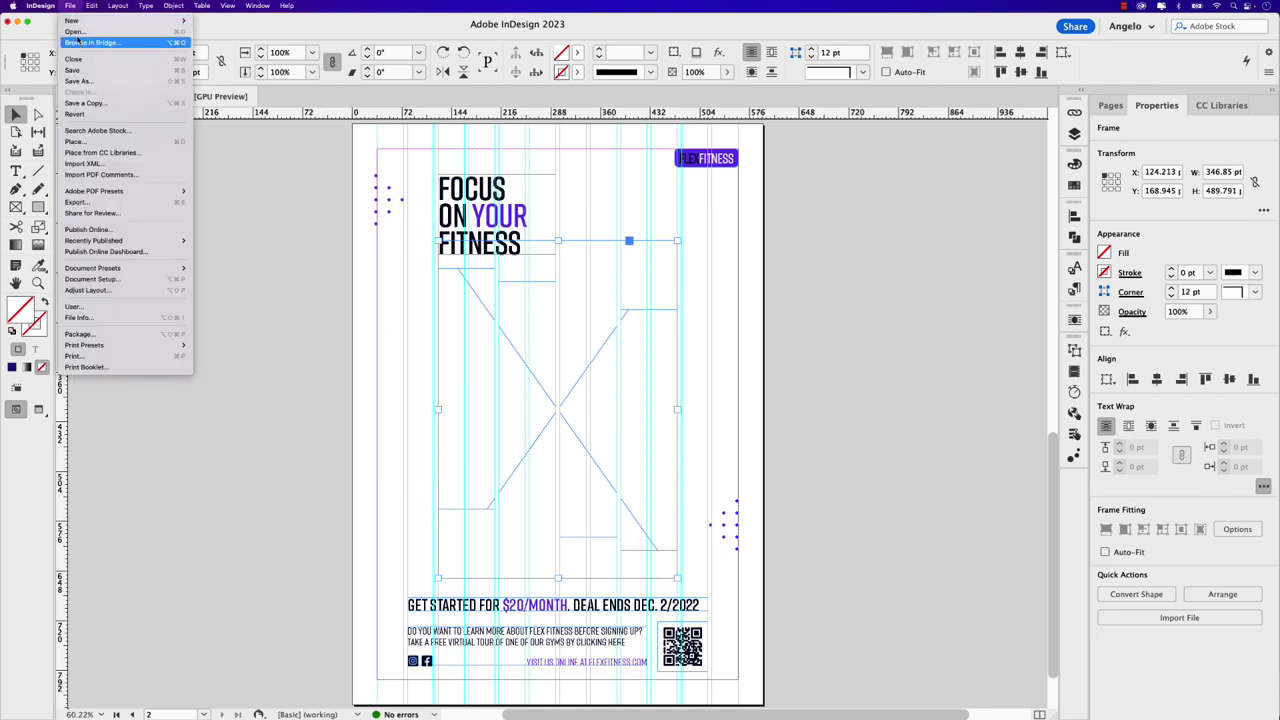
click(87, 142)
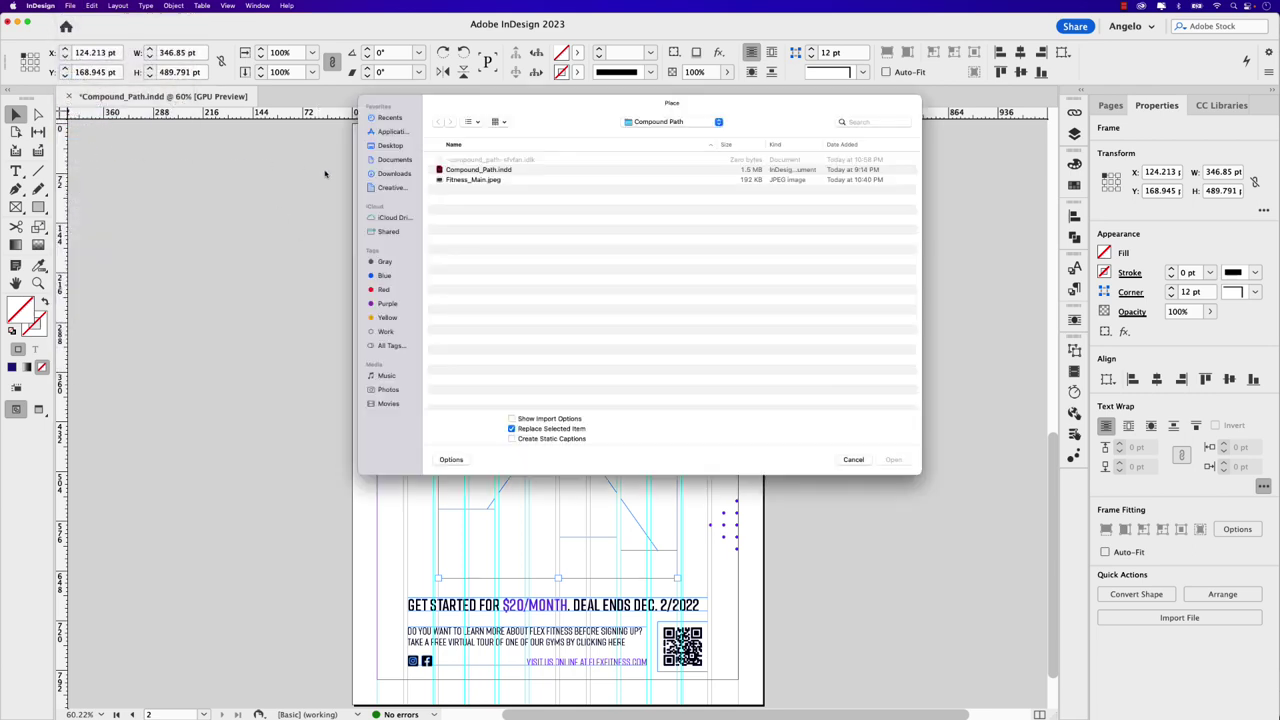
click(484, 181)
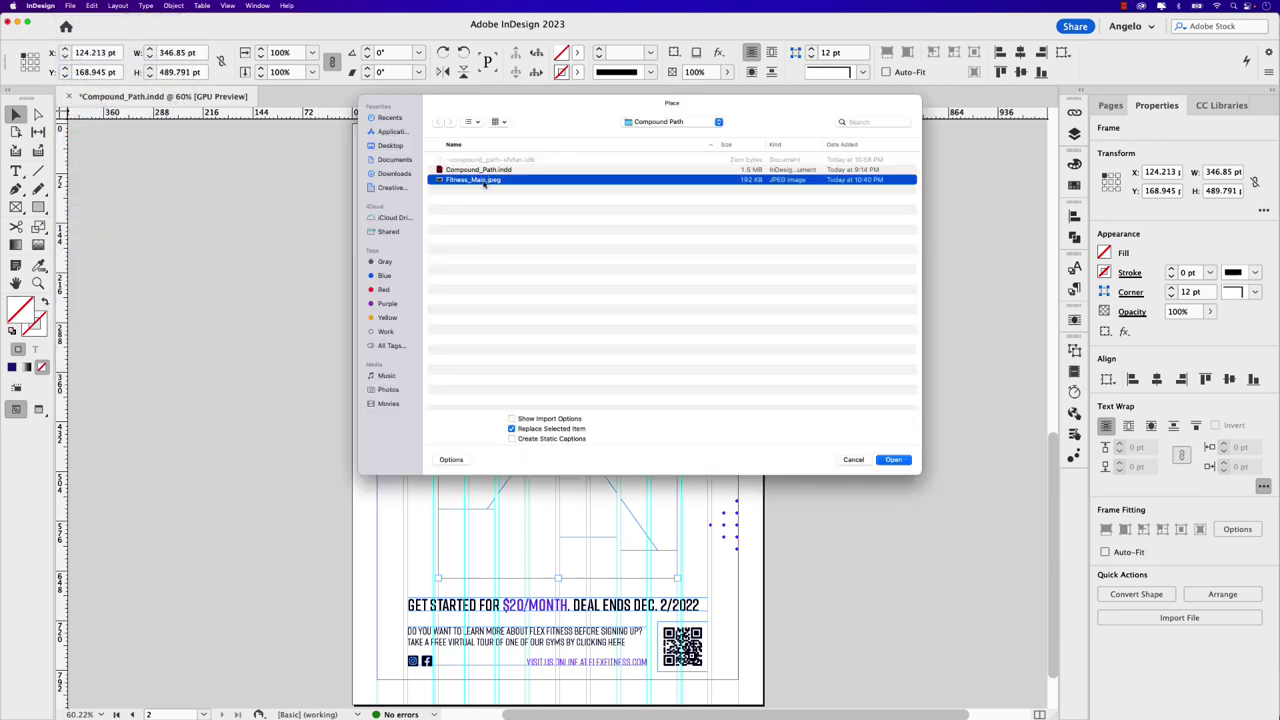
click(893, 460)
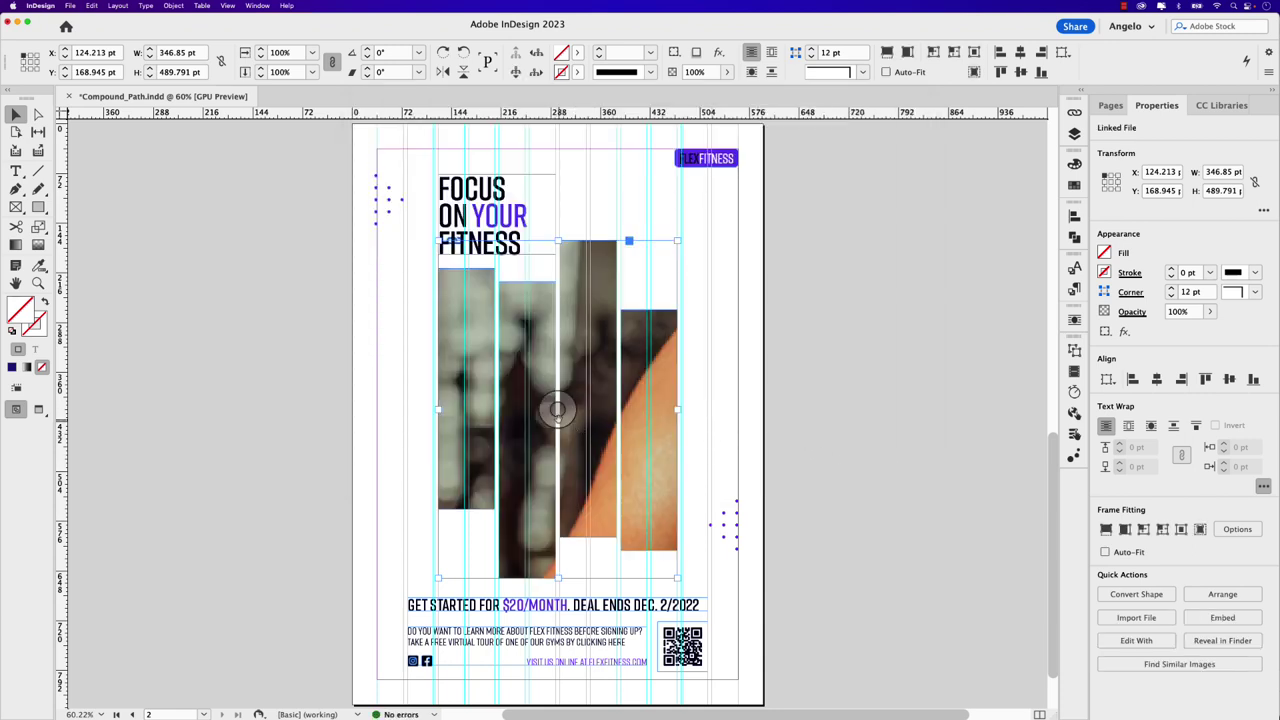
Fit the photo proportionally to the frame, then nudge it right and slightly back left
click(557, 408)
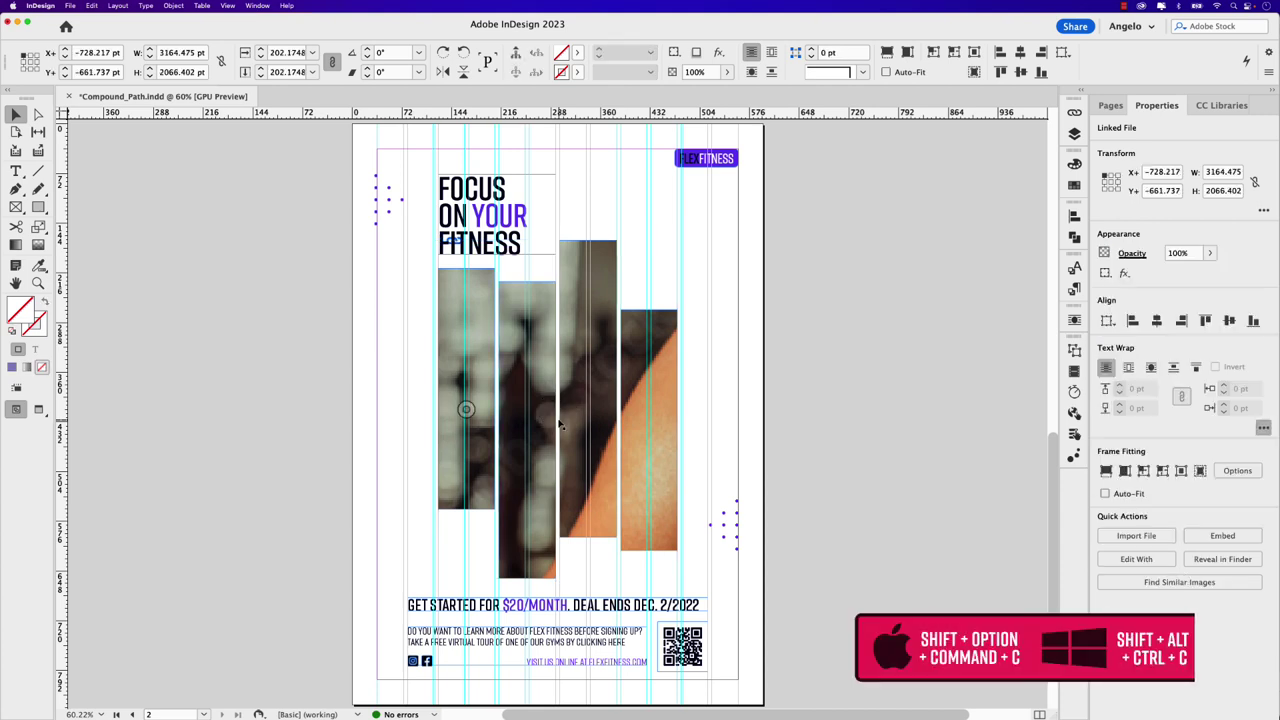
key(alt+shift+super+c)
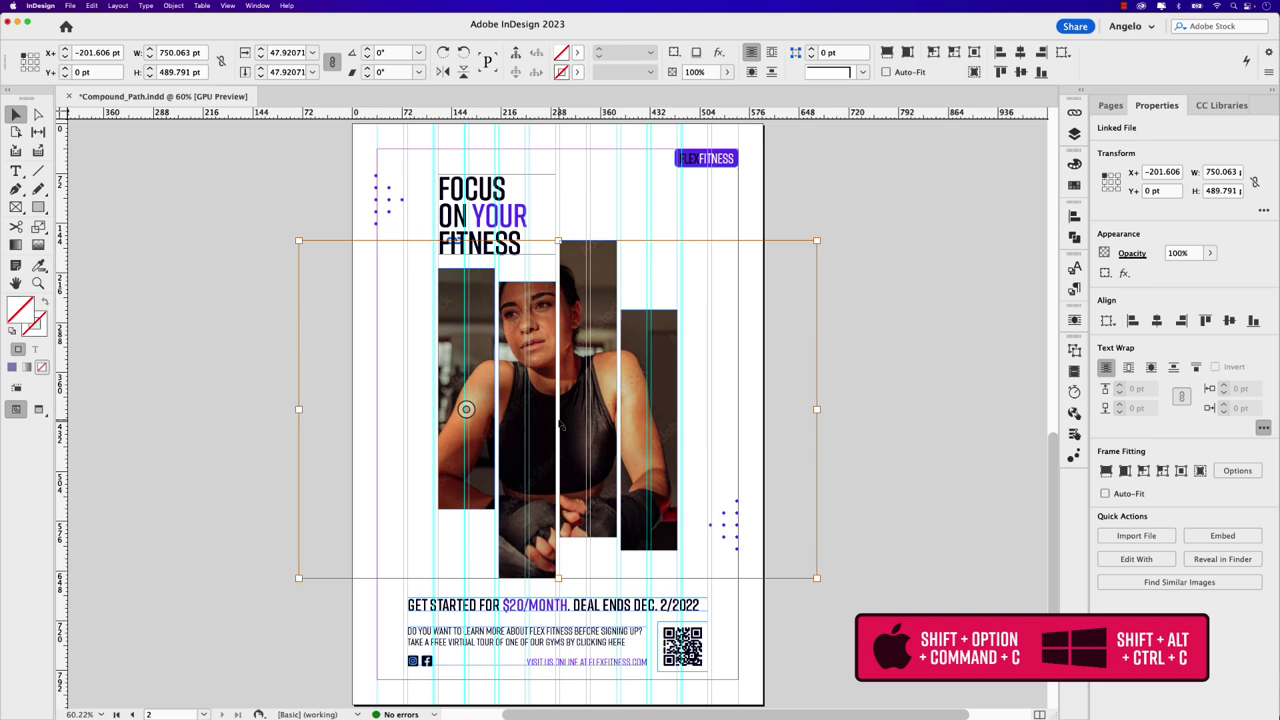
key(shift+Right)
key(shift+Right)
key(shift+Right)
key(shift+Right)
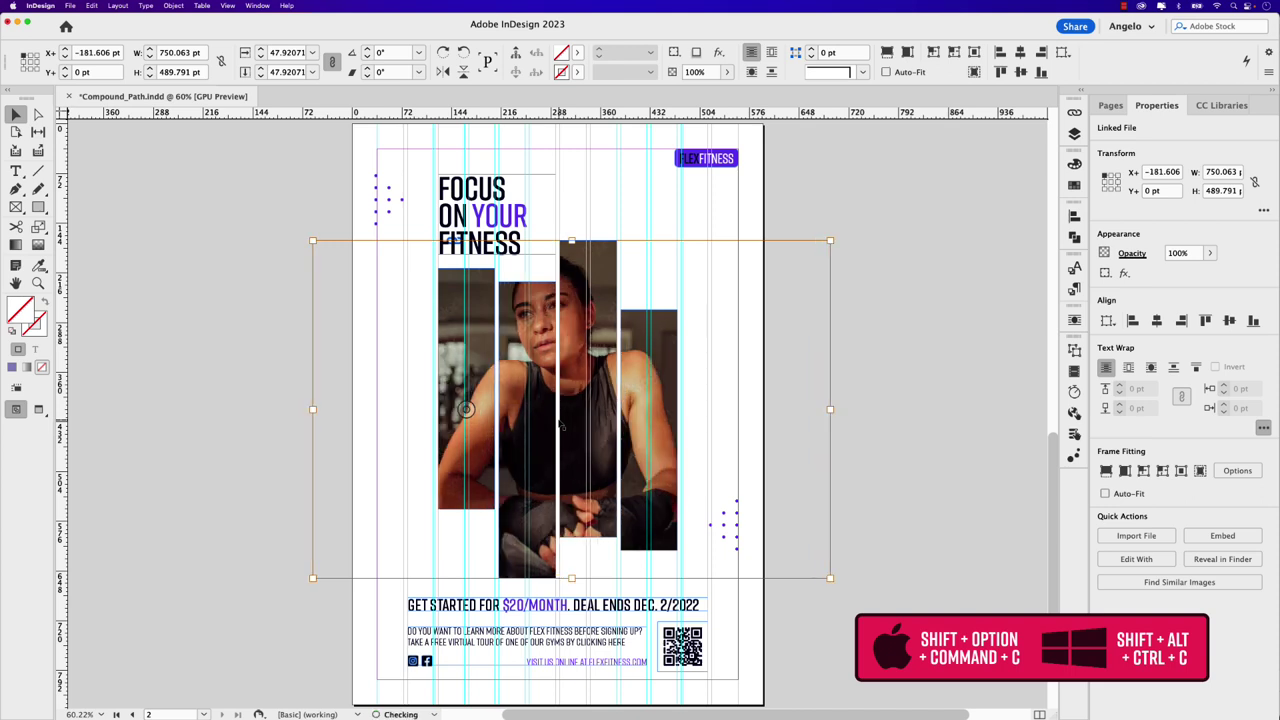
key(shift+Left)
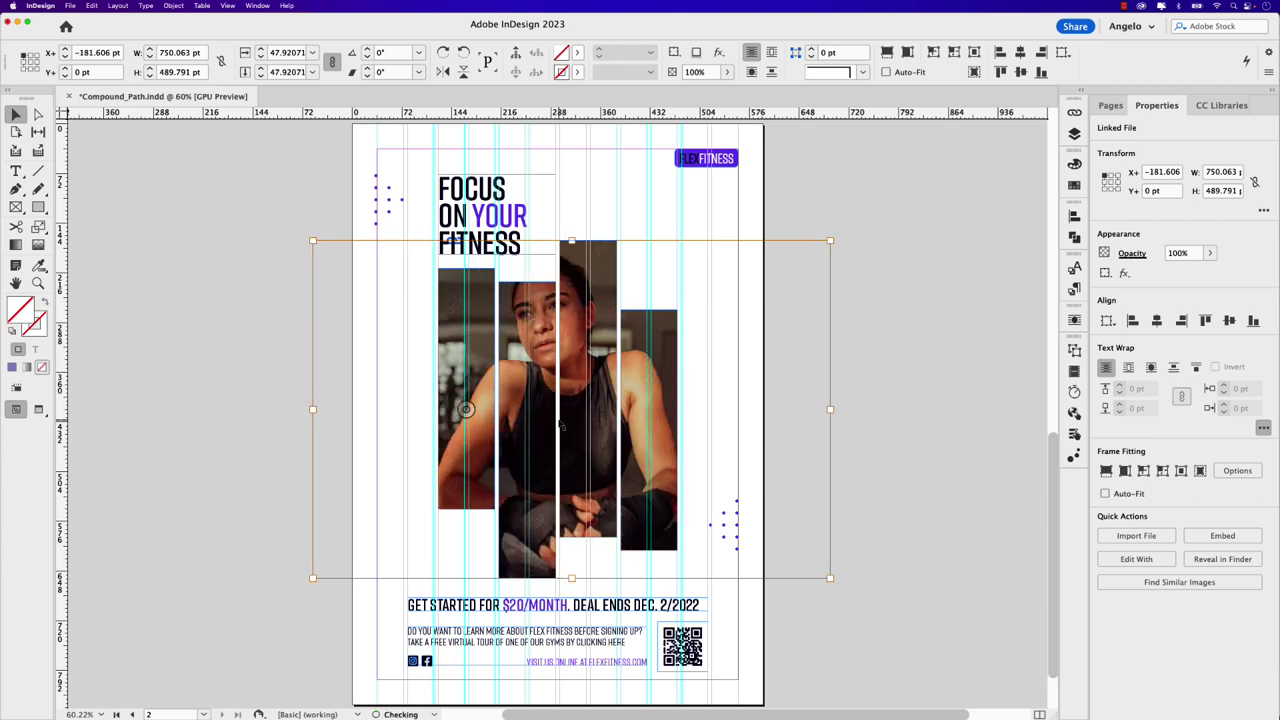
click(874, 418)
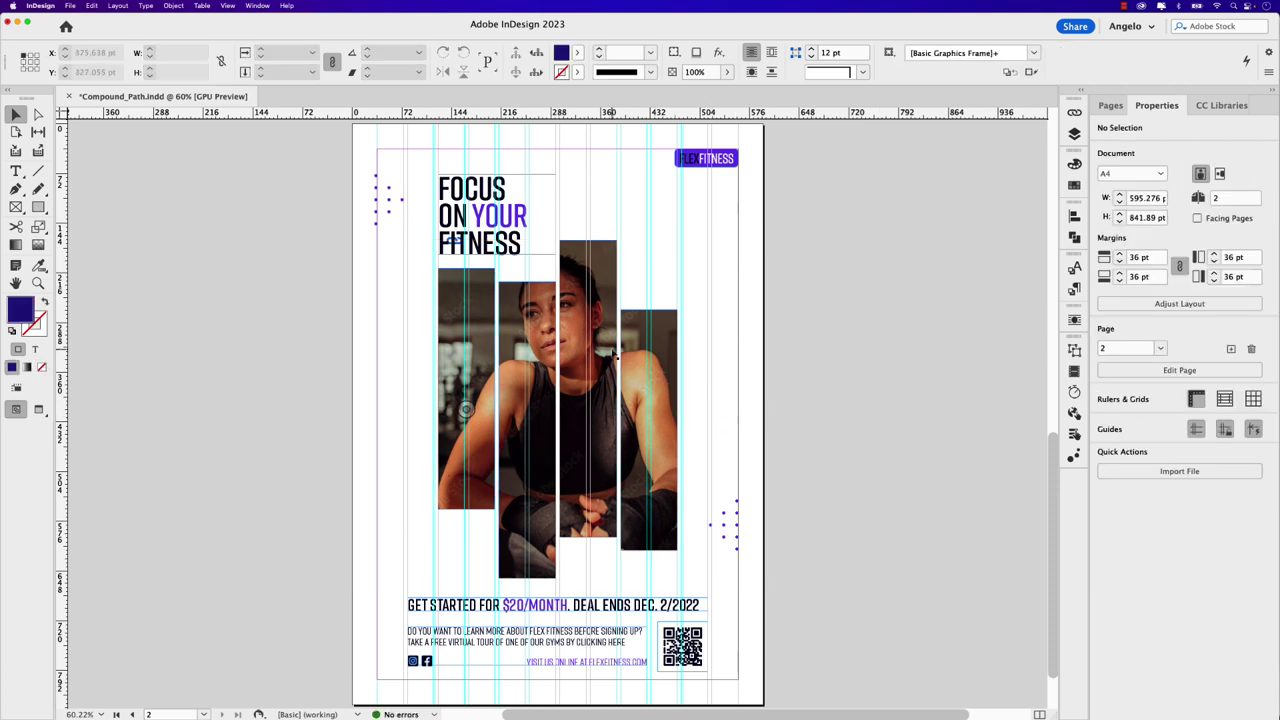
Add an Inner Shadow to the strip frame with its opacity raised to 57%
click(613, 353)
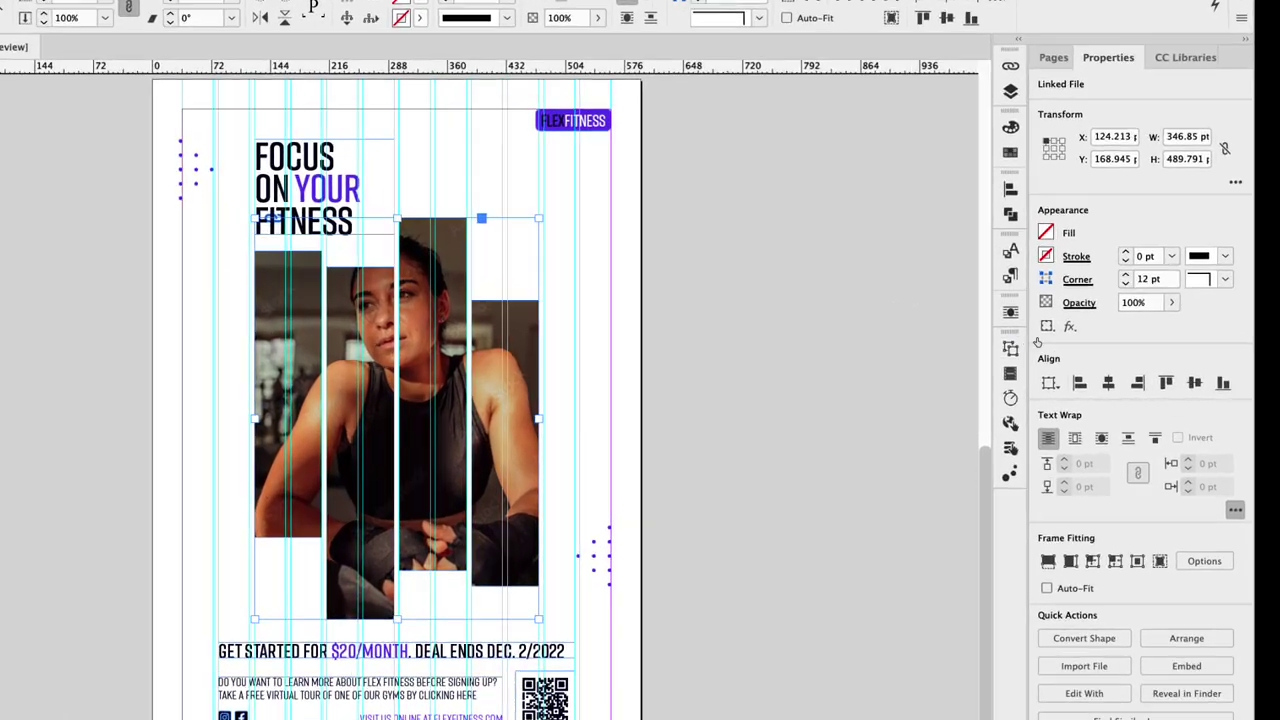
click(1124, 332)
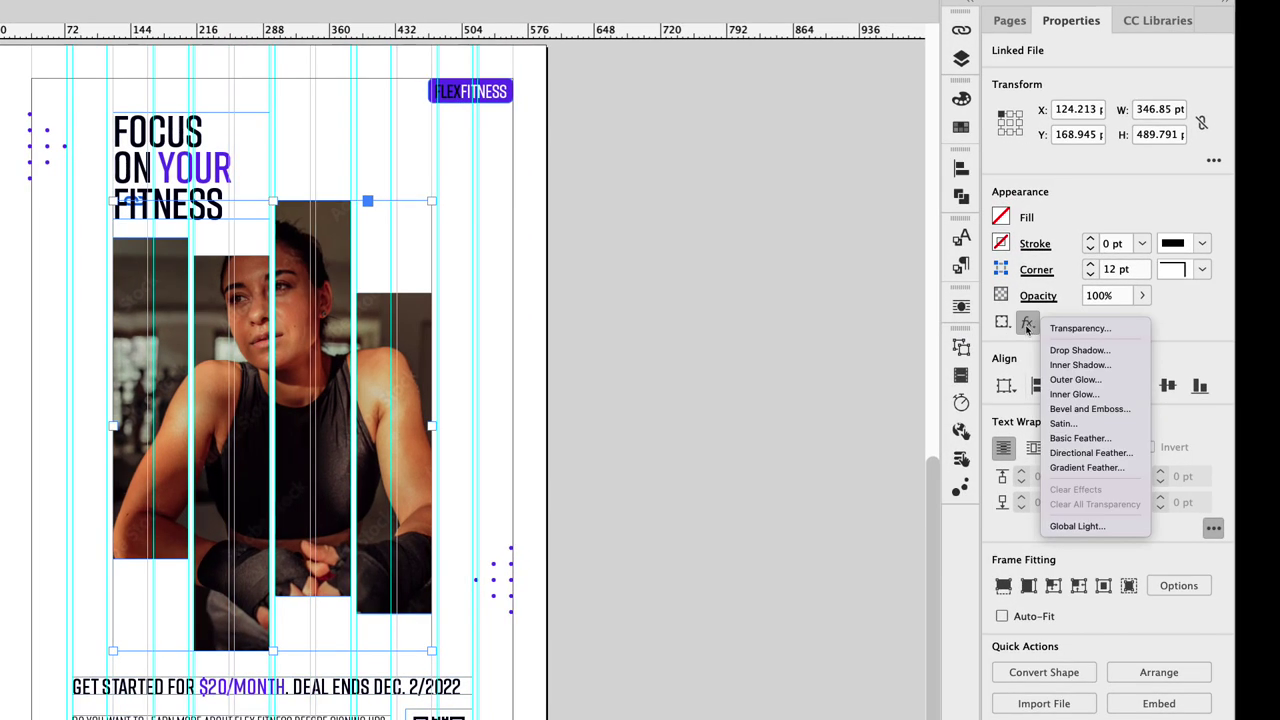
click(1080, 365)
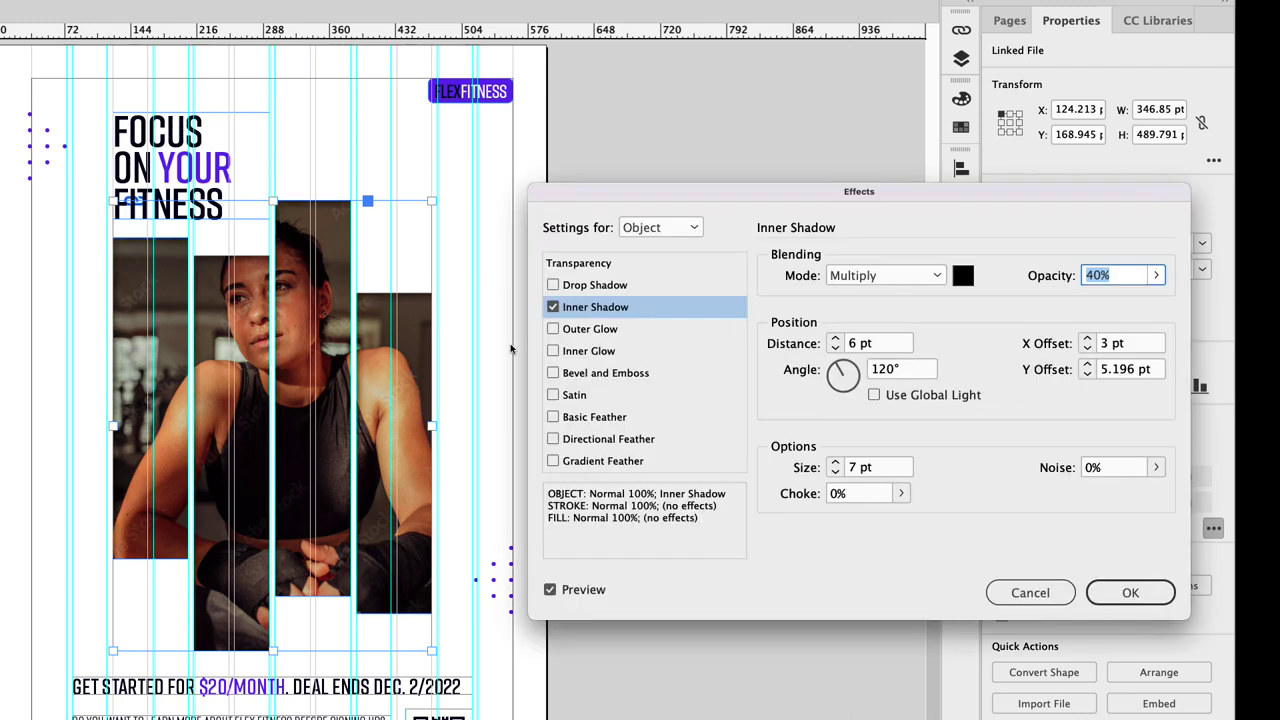
click(1160, 276)
mouse_move(1094, 300)
mouse_down()
mouse_move(1118, 301)
mouse_move(1106, 301)
mouse_up()
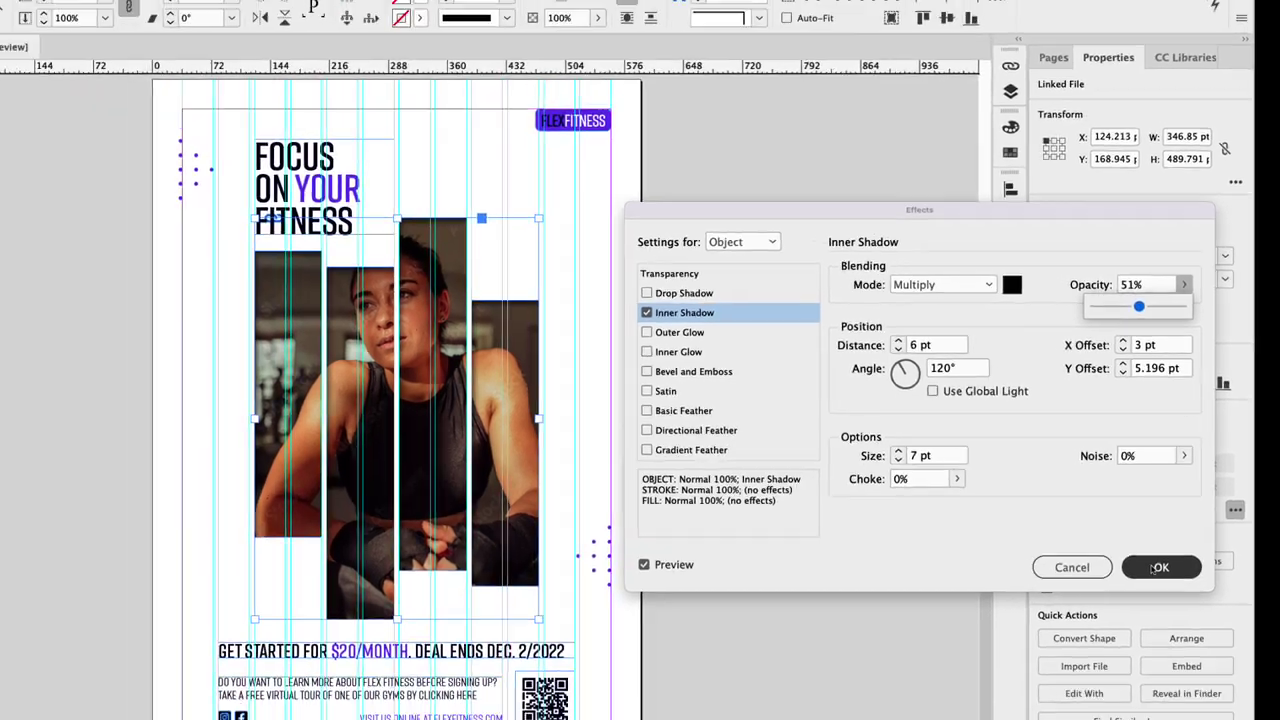
click(1130, 592)
Switch to Preview mode and drag the photo slightly right within the strips
click(568, 442)
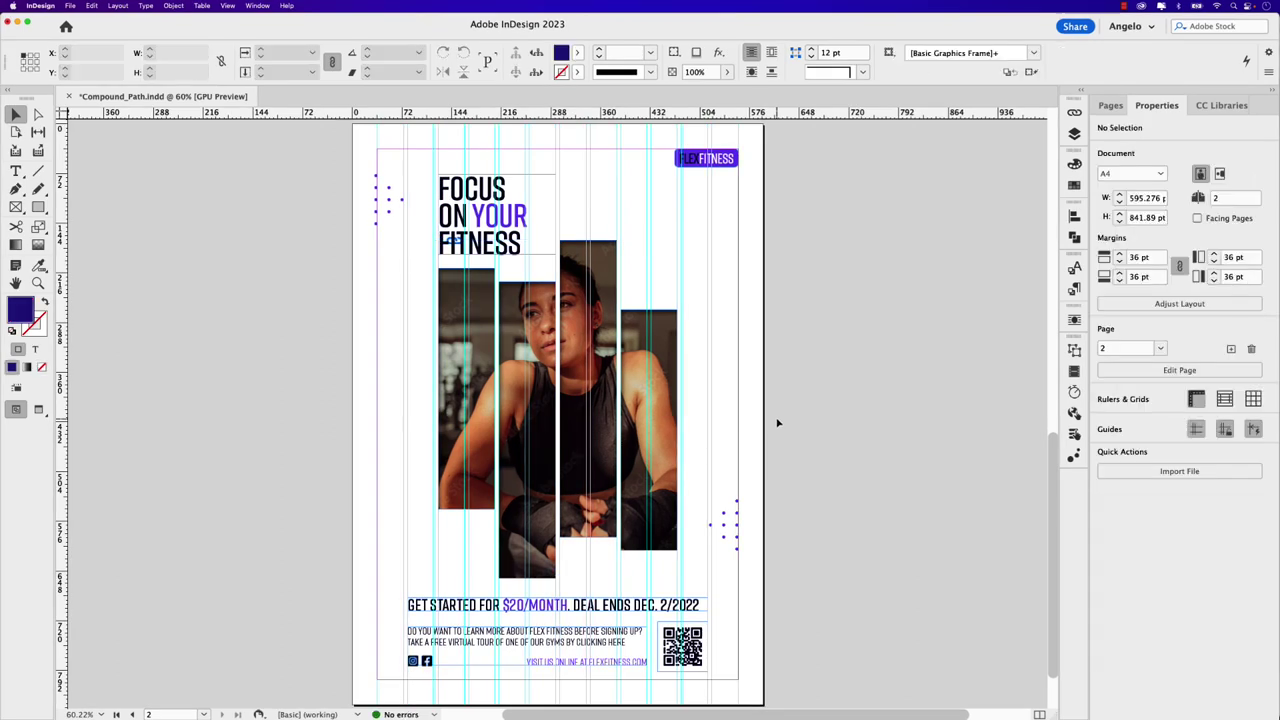
key(w)
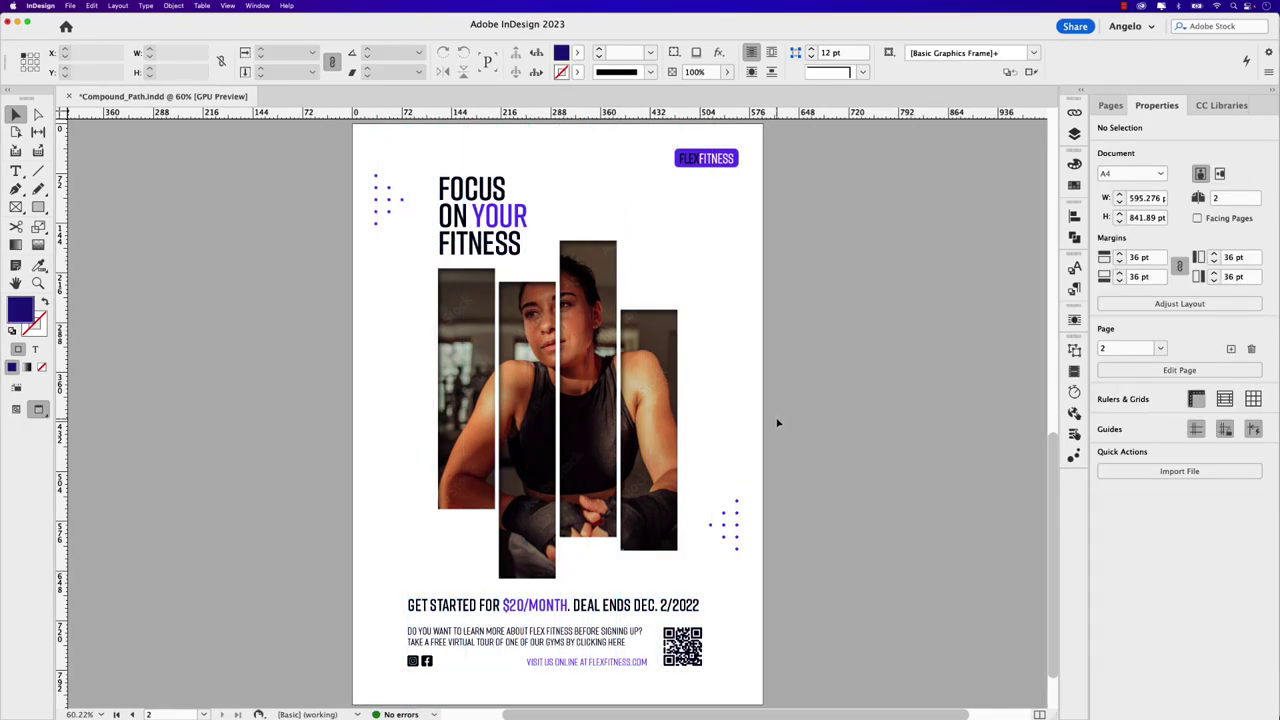
click(601, 402)
drag(601, 402, 607, 402)
Fill the strip frame with the R=115 G=56 B=242 purple swatch
click(911, 373)
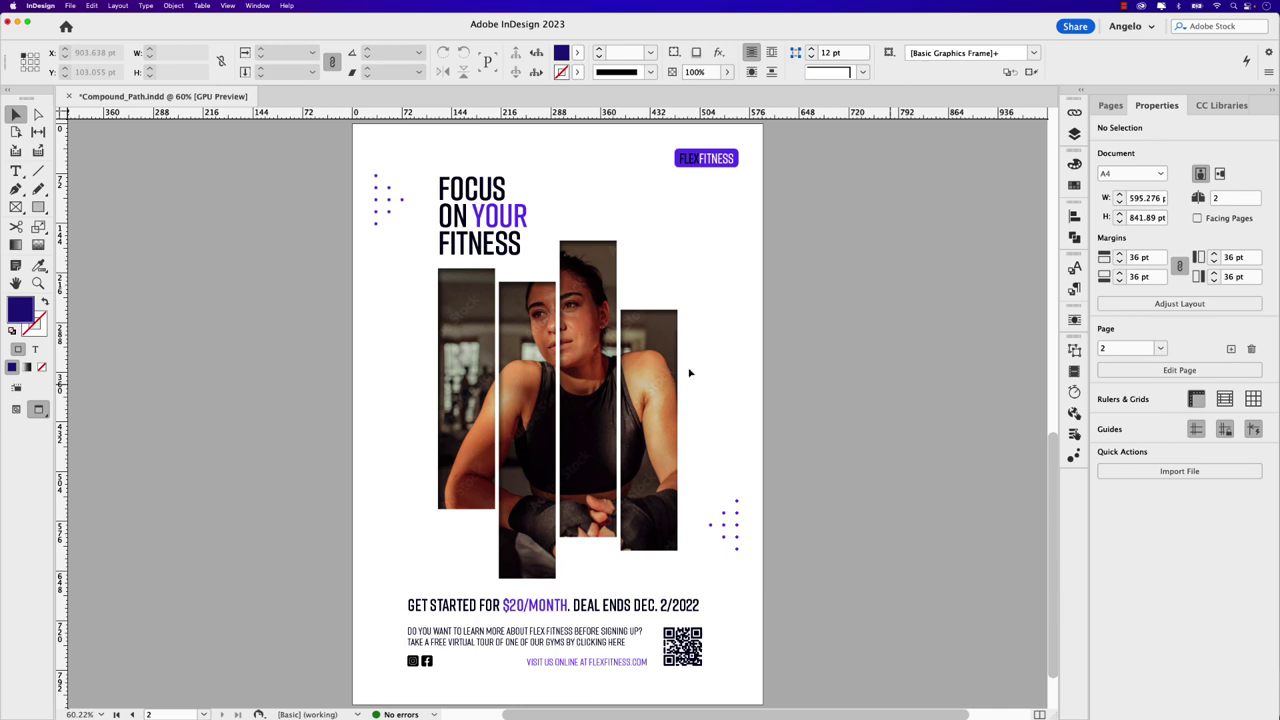
click(615, 366)
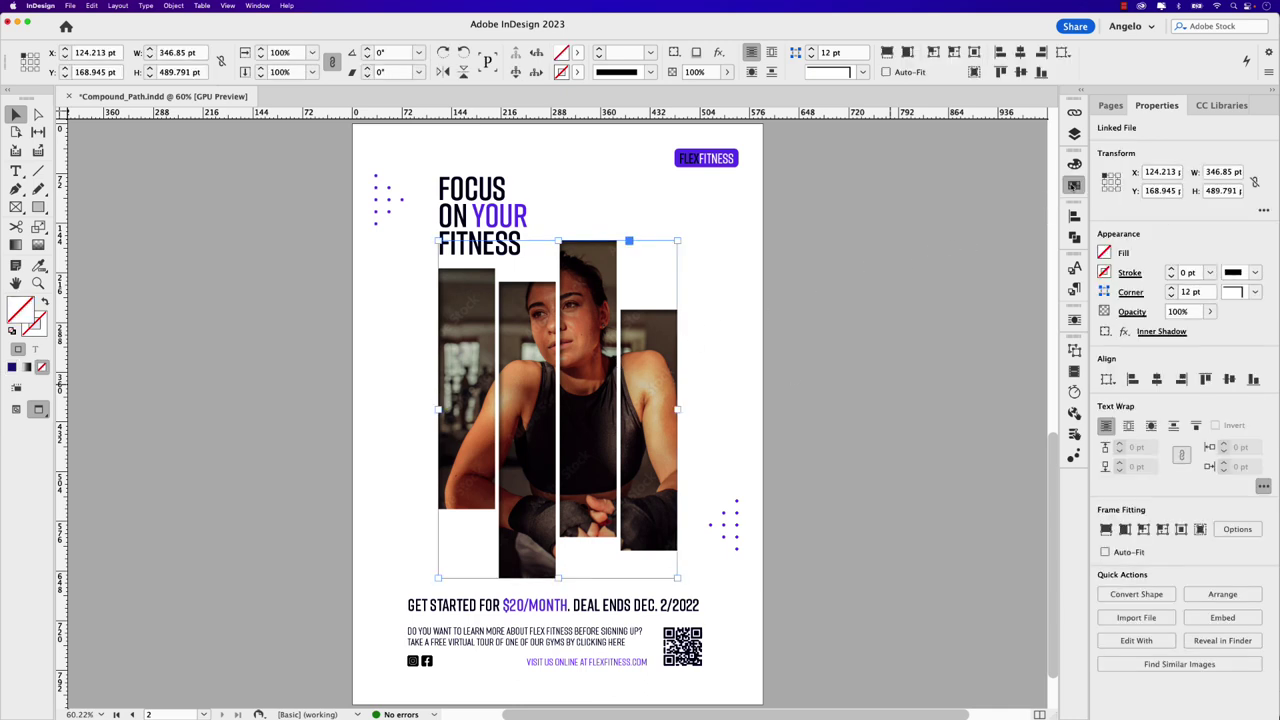
click(1074, 184)
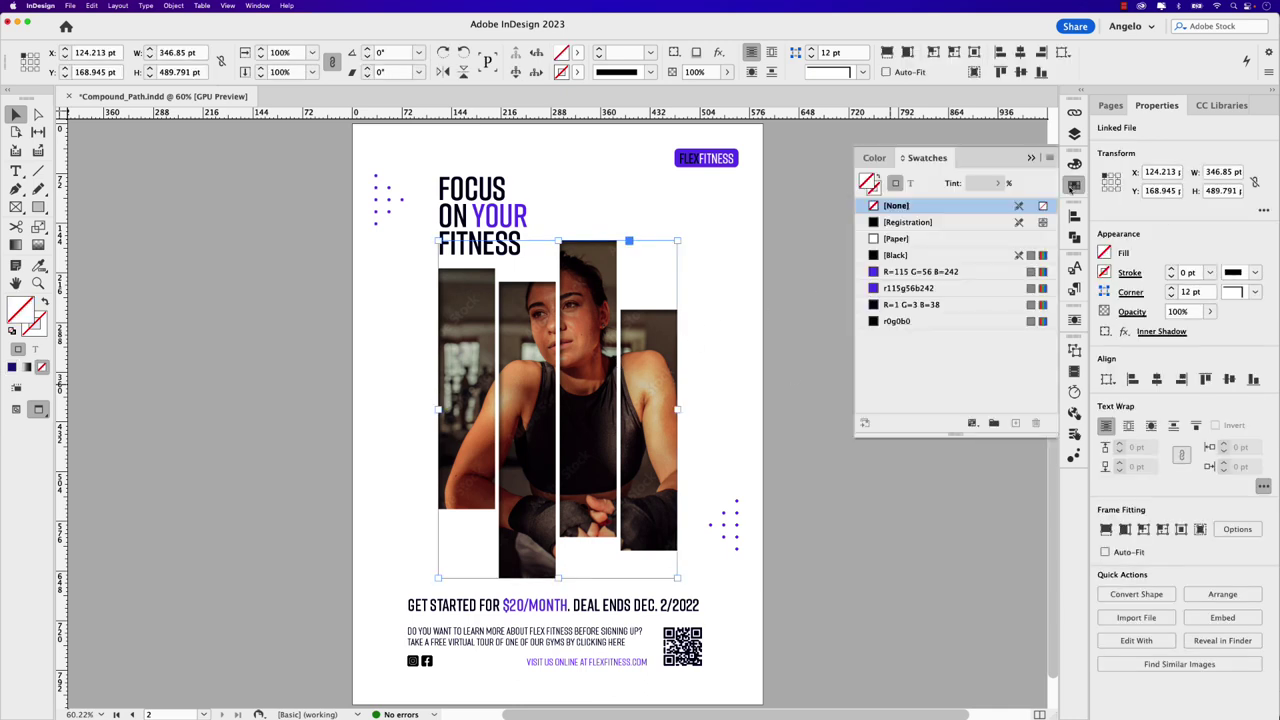
click(920, 272)
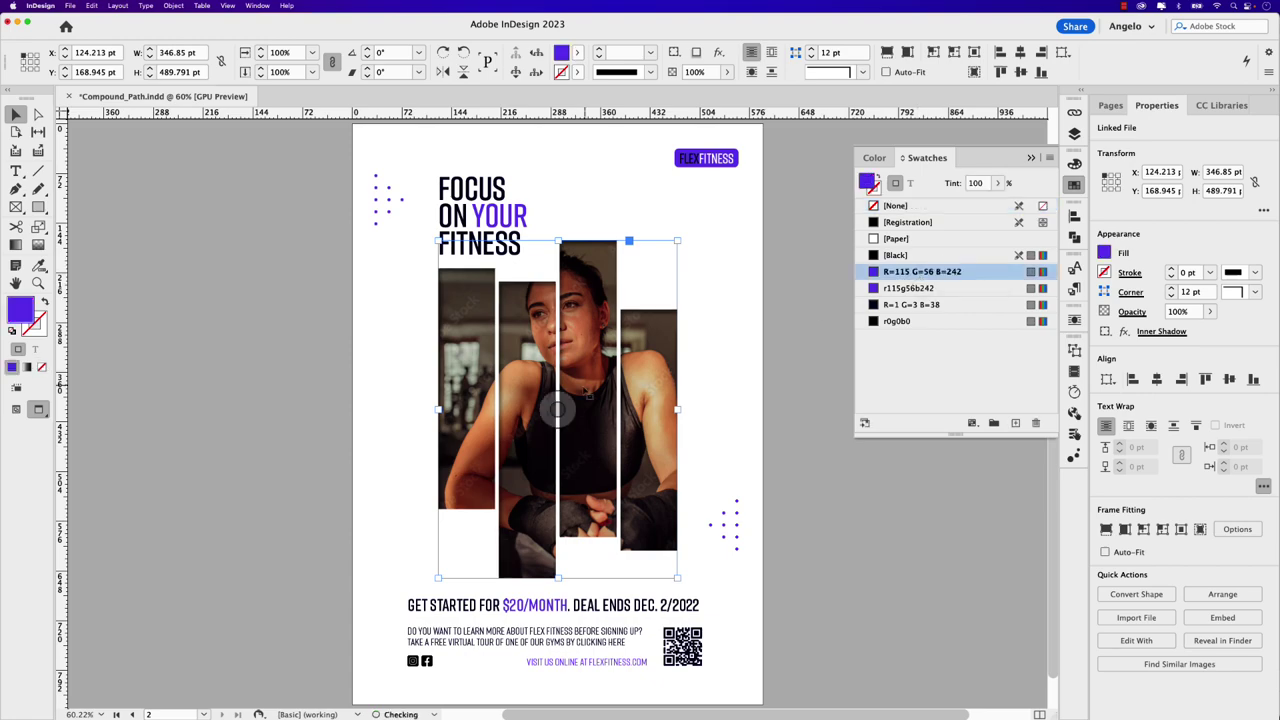
Set the photo's blend mode to Hard Light over the purple fill
click(565, 413)
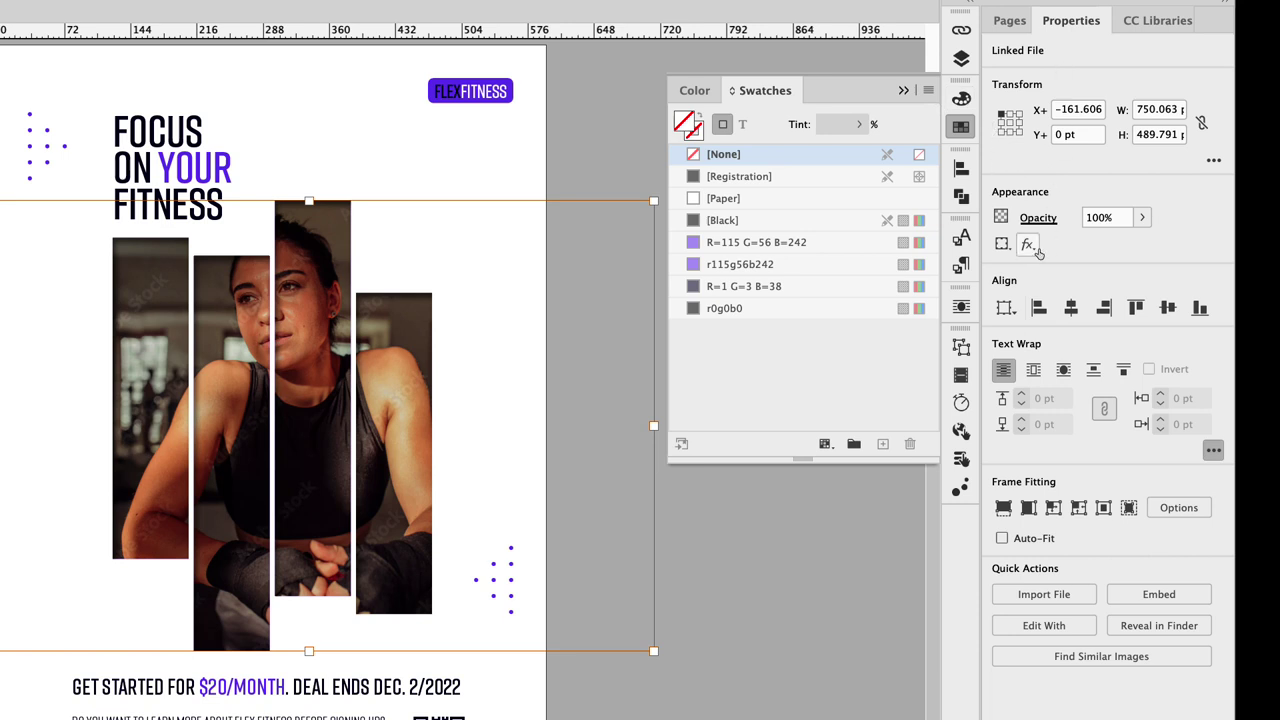
click(1038, 218)
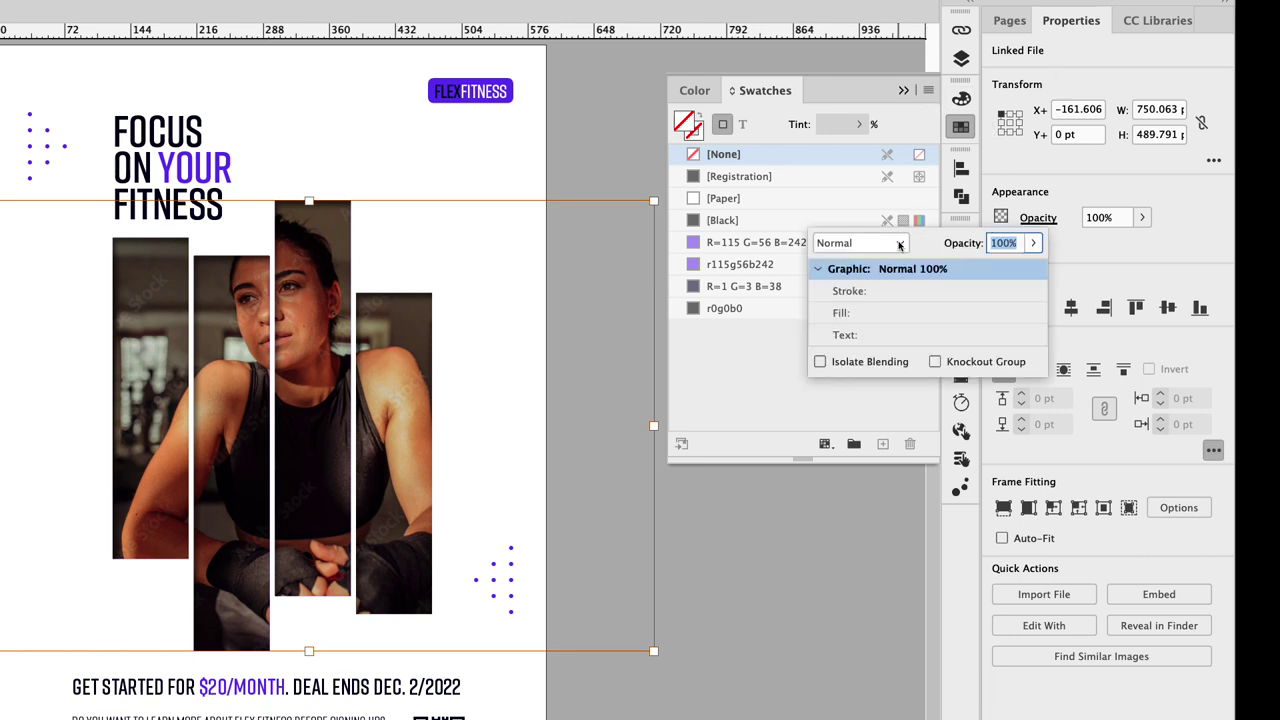
click(896, 245)
click(870, 374)
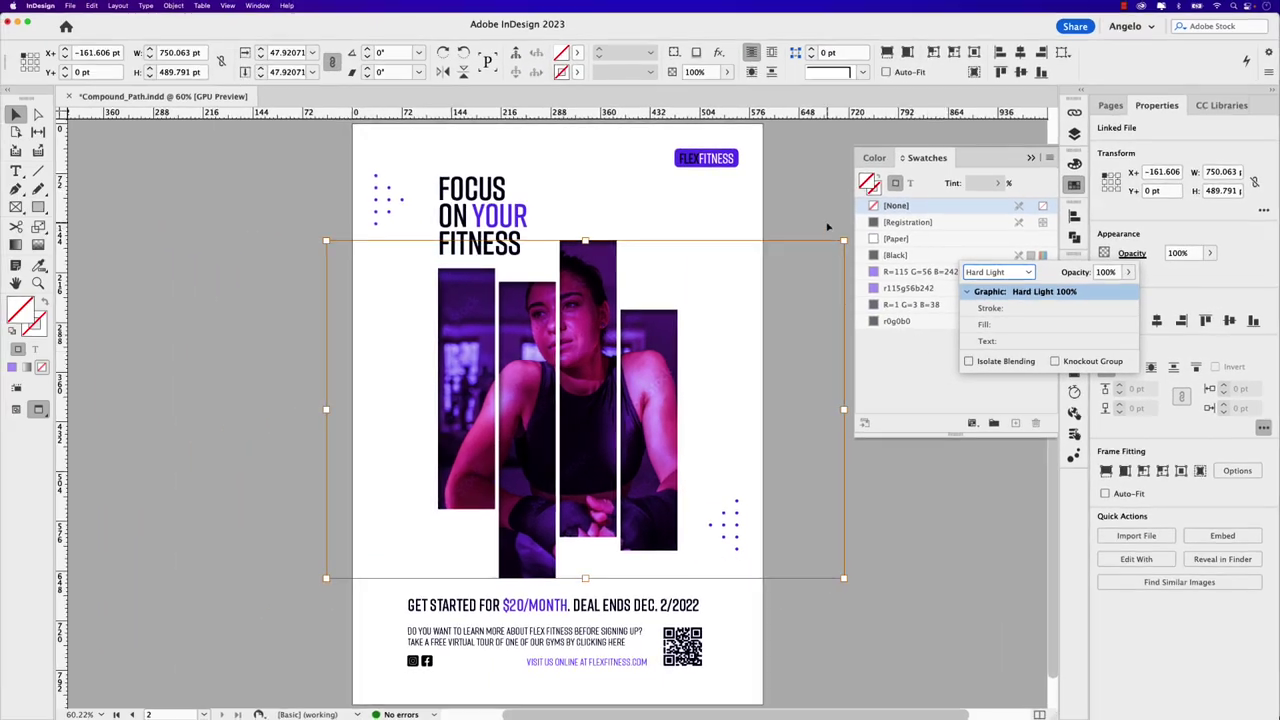
click(862, 108)
click(1031, 158)
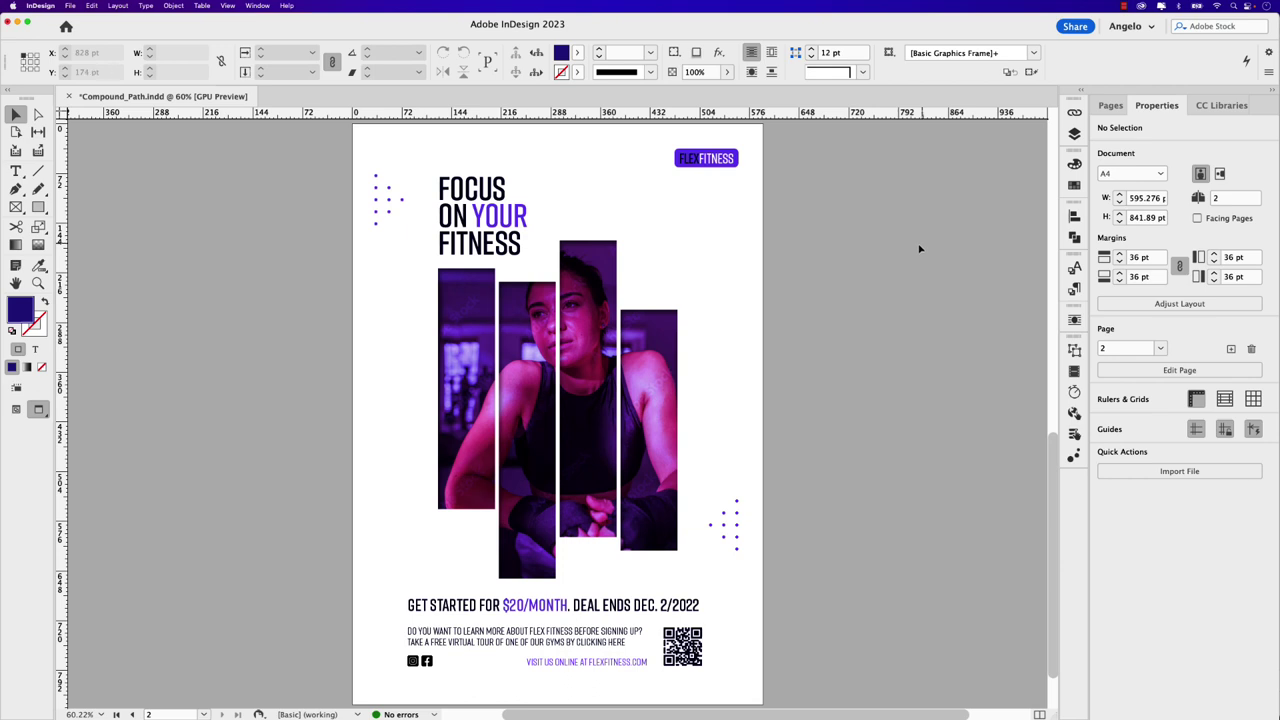
Release the purple photo frame with Object > Paths > Release Compound Path
click(600, 290)
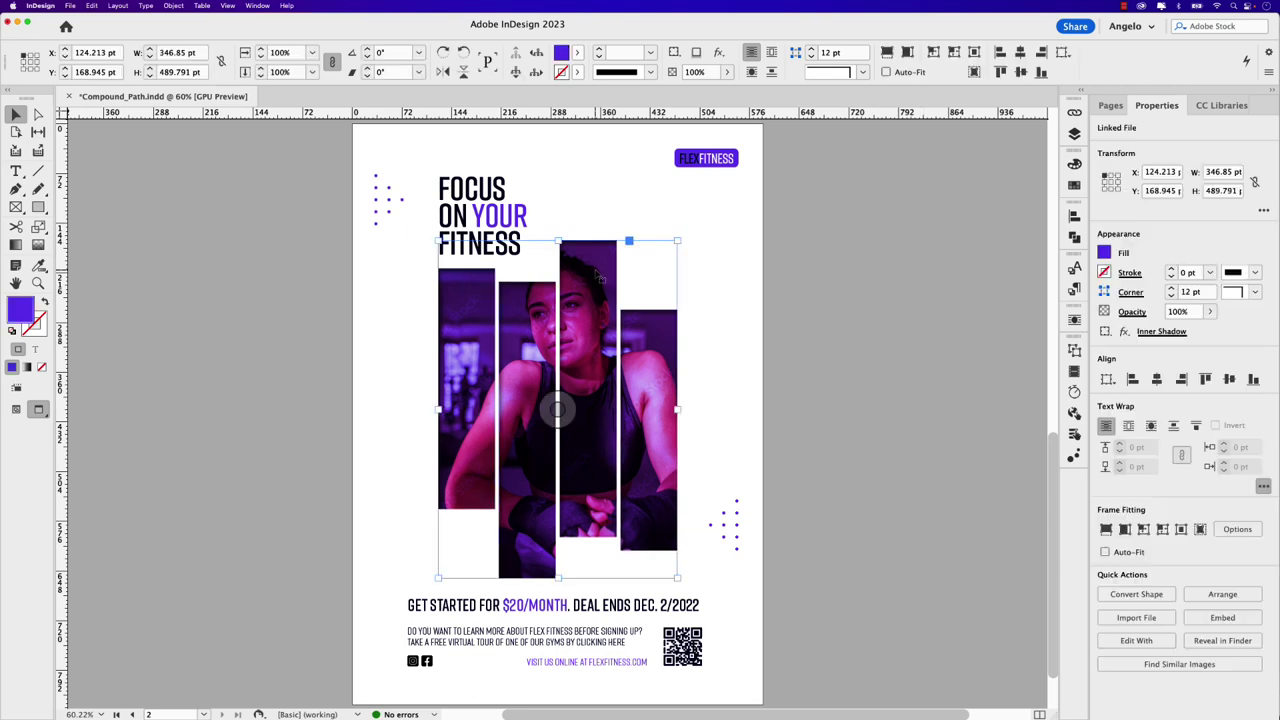
click(174, 6)
mouse_move(208, 348)
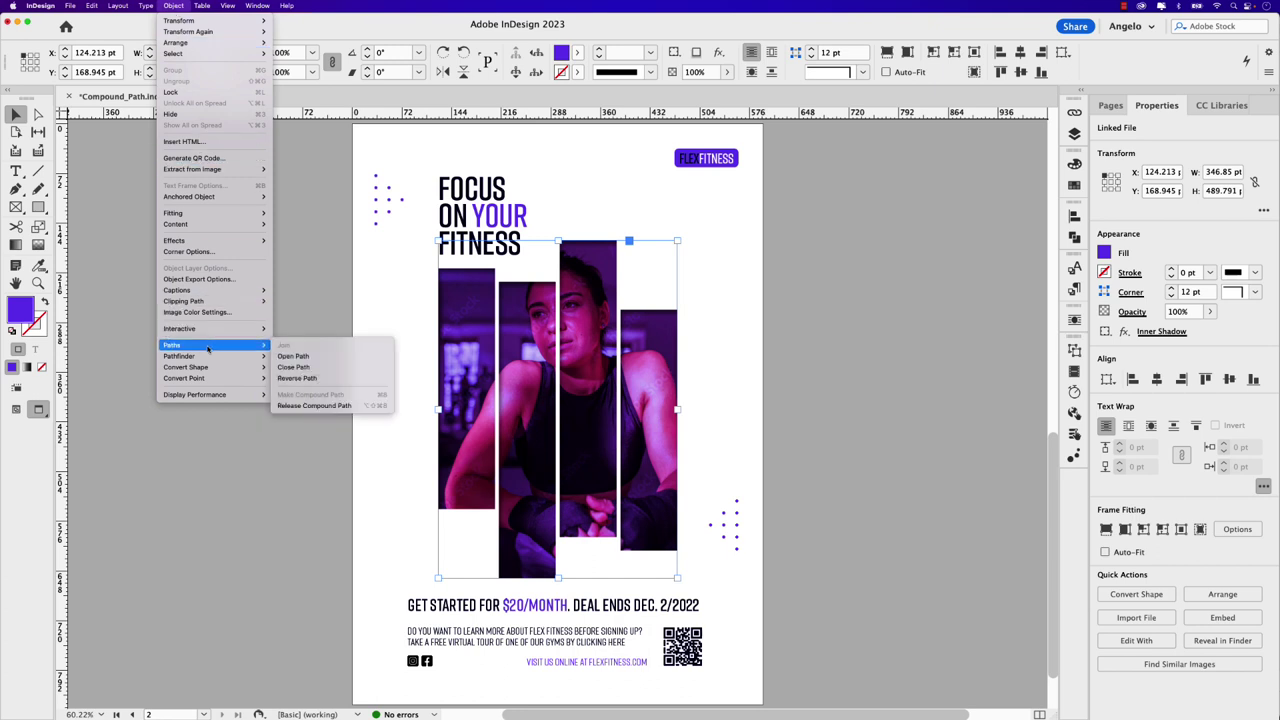
click(359, 408)
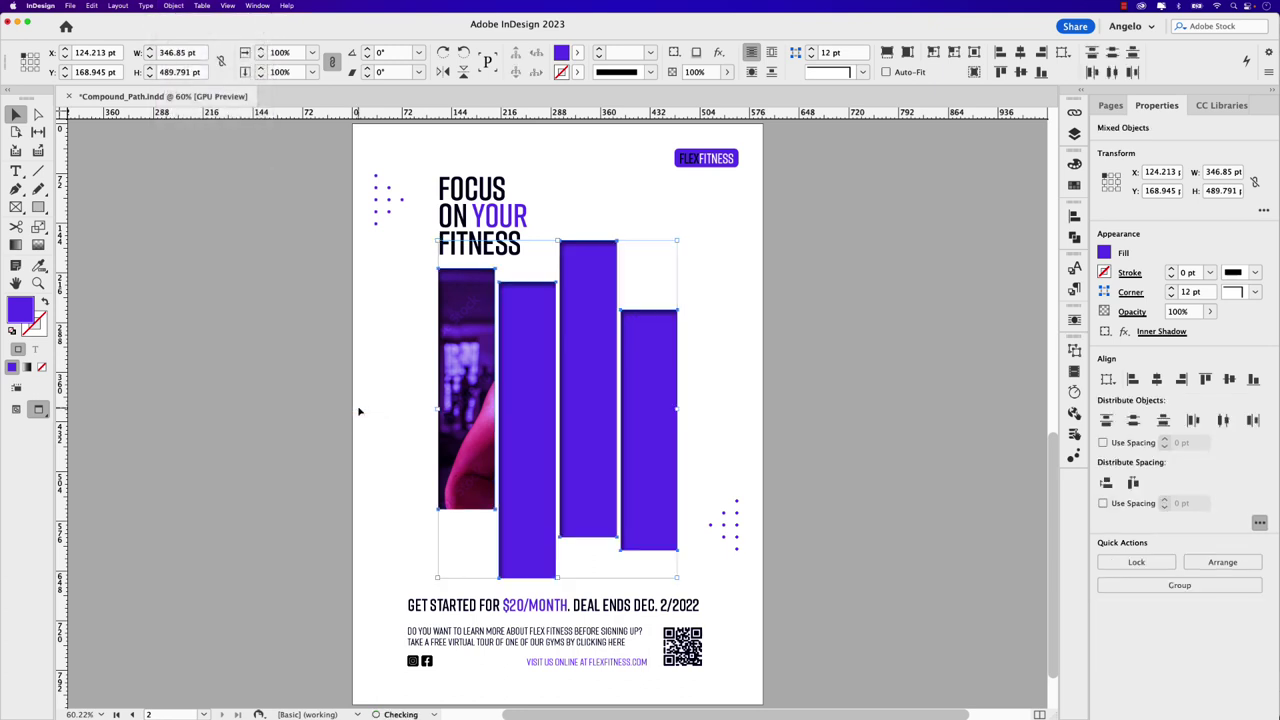